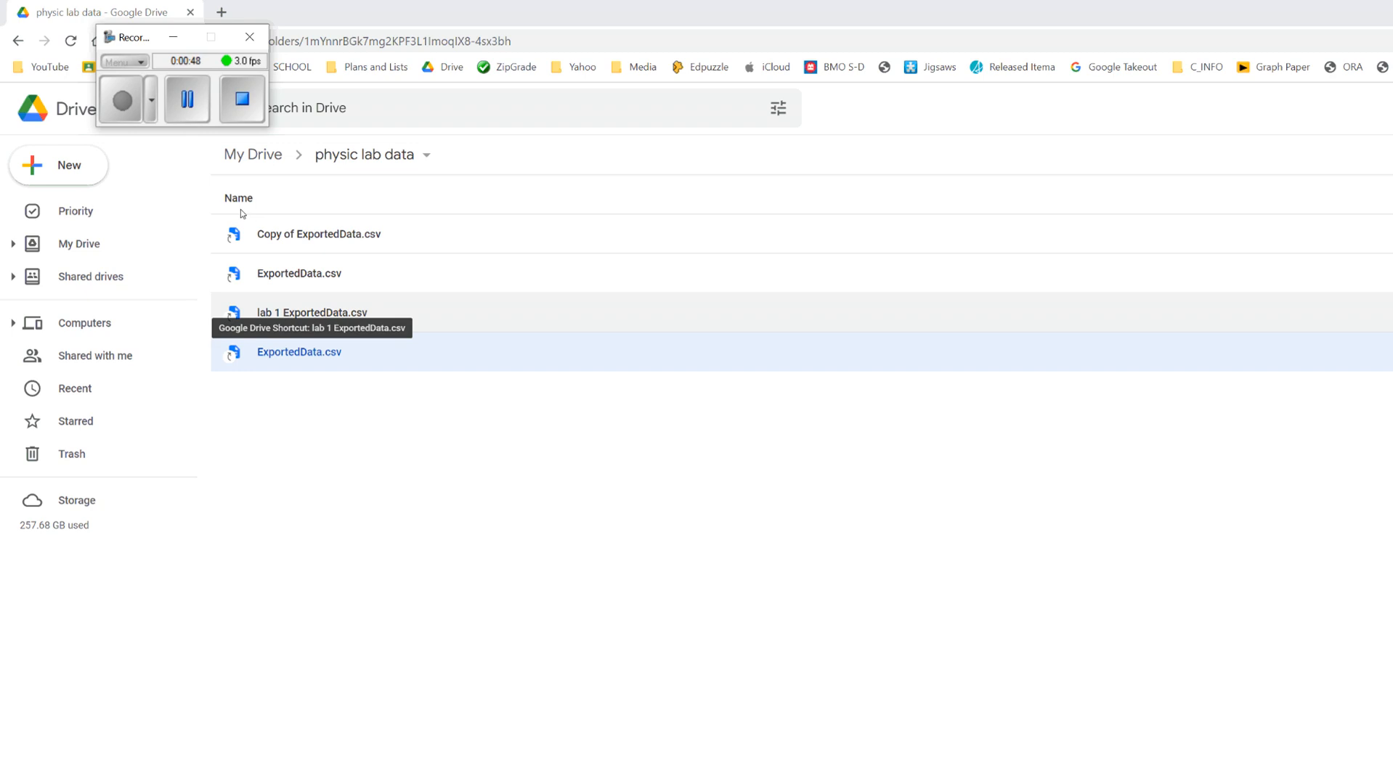
# Step: Open lab 1 ExportedData.csv from the physic lab data folder in Google Sheets
pyautogui.doubleClick(360, 313)
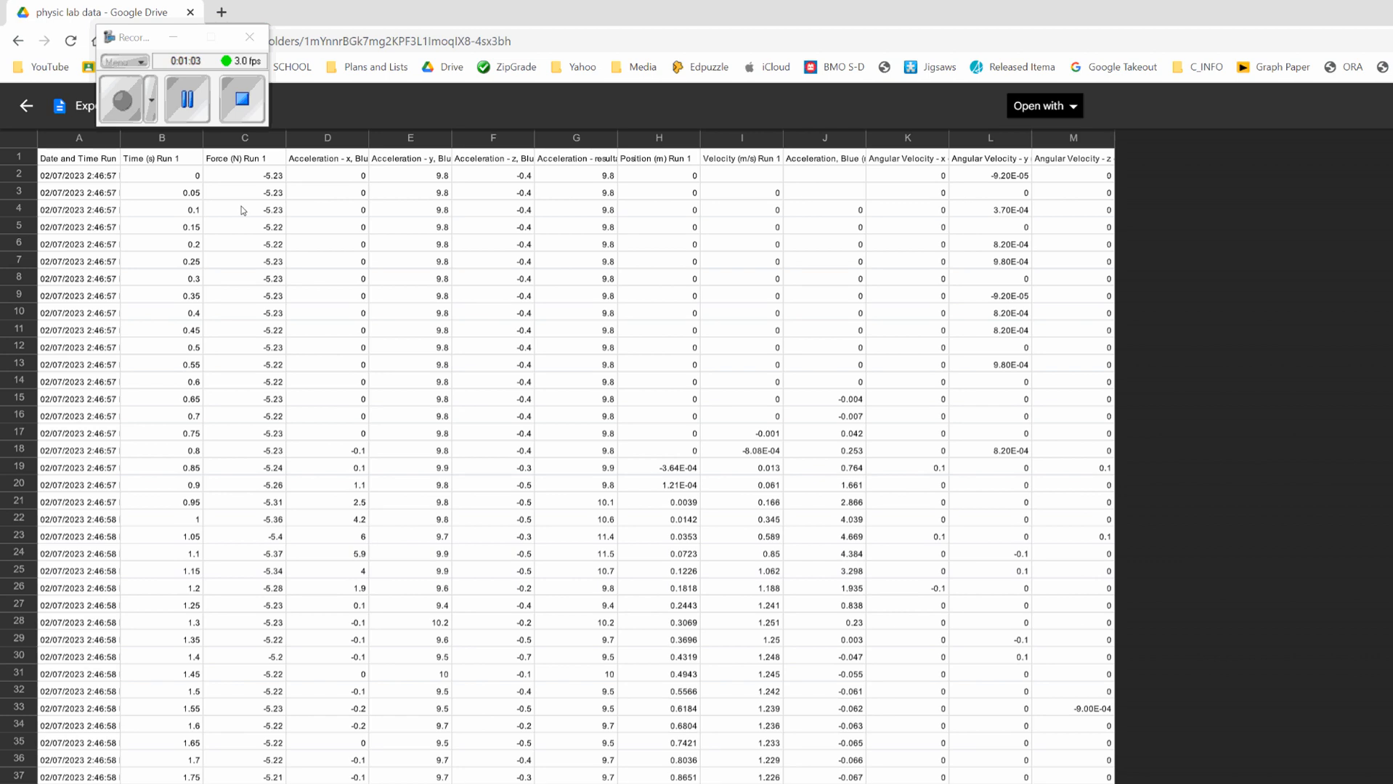
pyautogui.click(1044, 105)
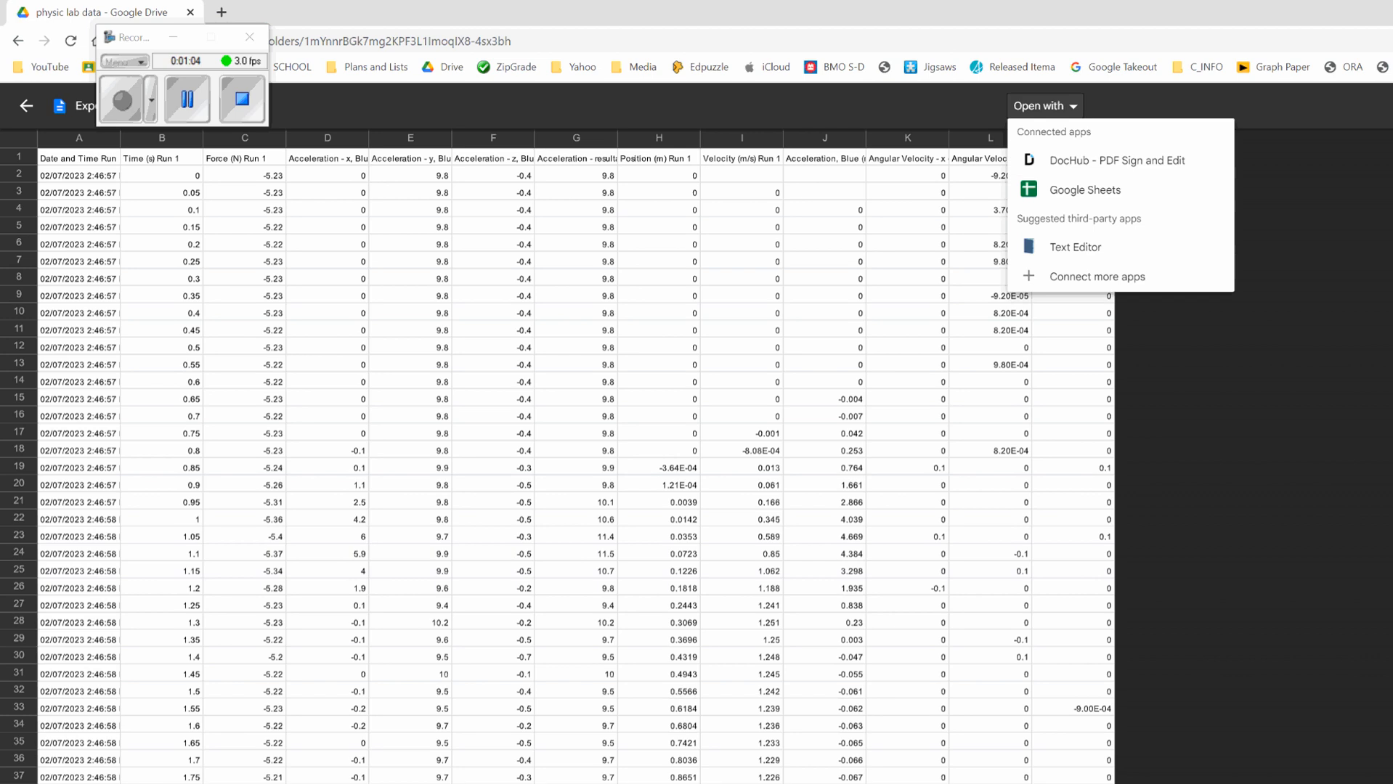
pyautogui.click(1085, 190)
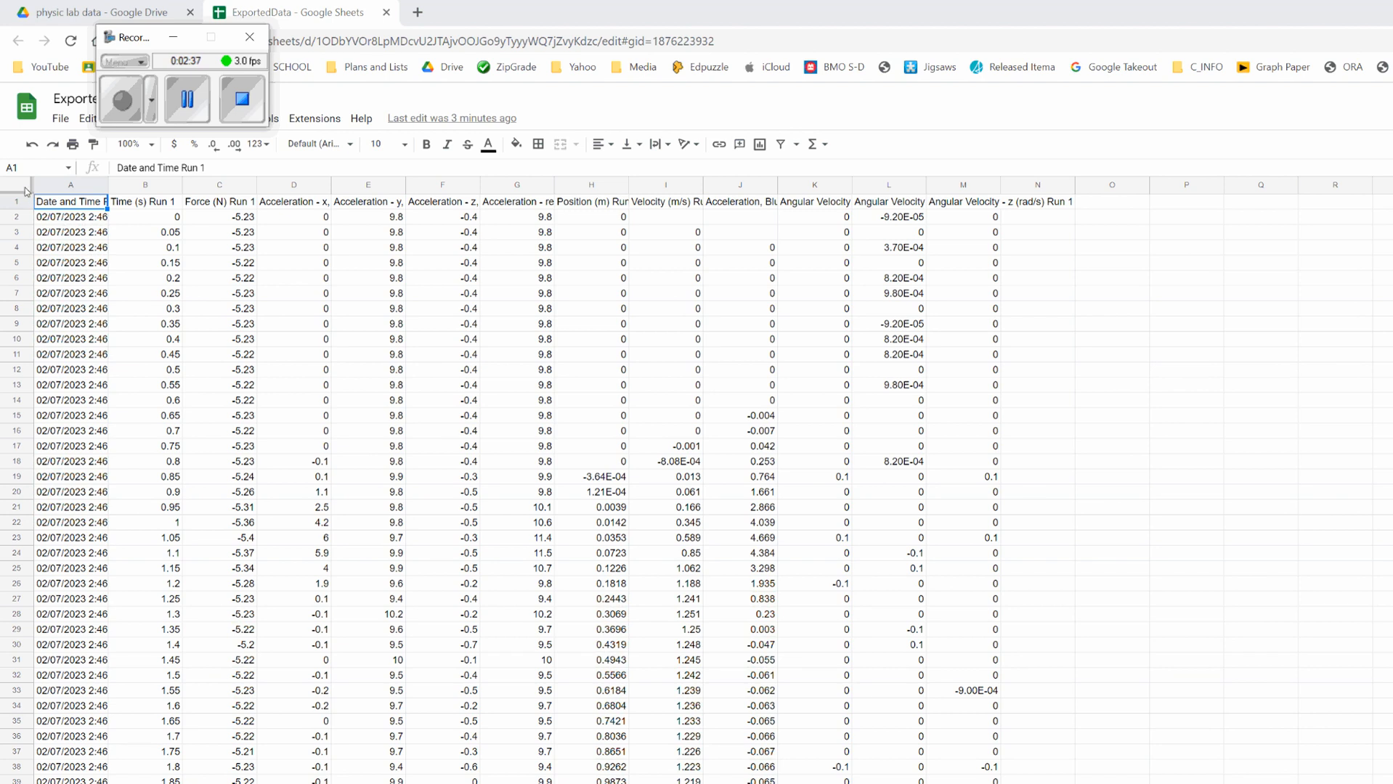
# Step: Delete the Date and Time Run 1 column
pyautogui.click(46, 127)
pyautogui.hotkey('ctrl', 'space')
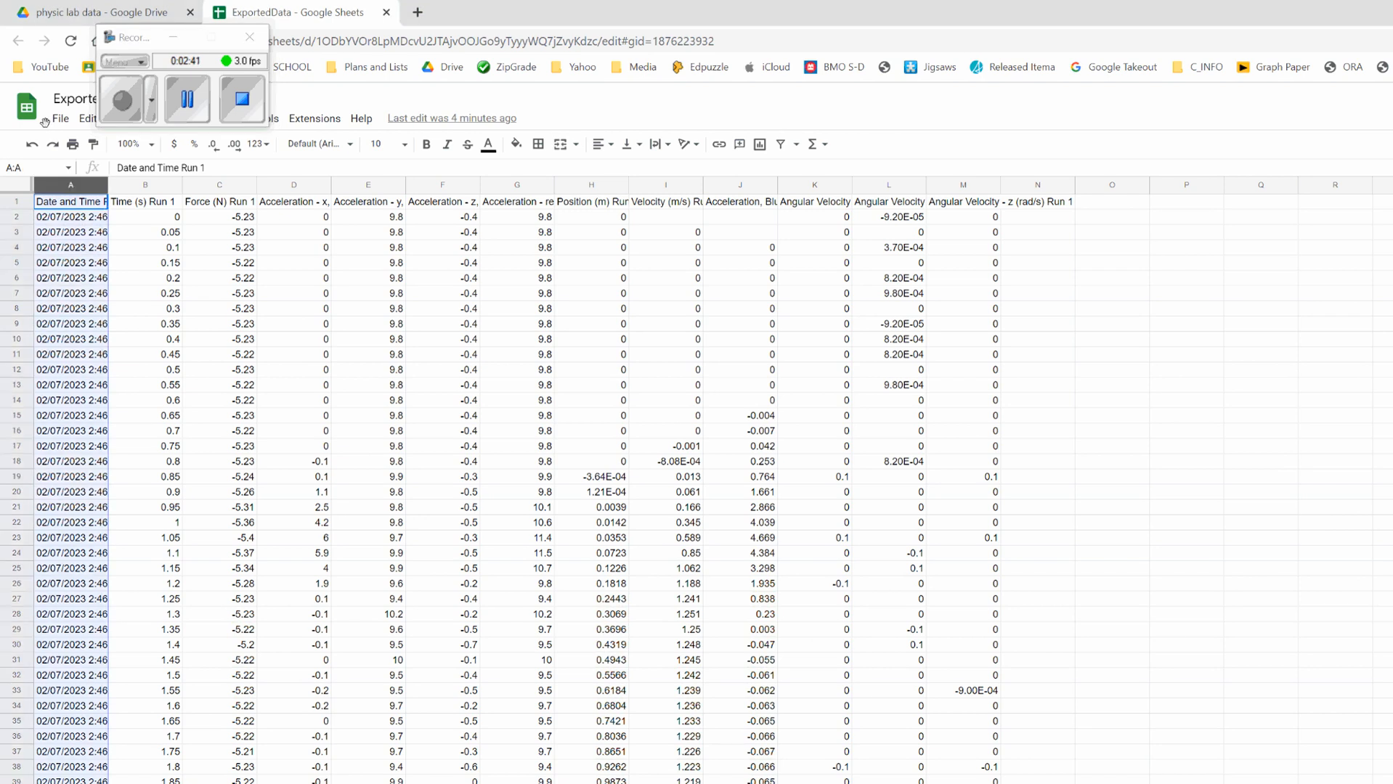
pyautogui.moveTo(71, 232)
pyautogui.mouseDown()
pyautogui.moveTo(92, 246)
pyautogui.moveTo(71, 280)
pyautogui.moveTo(71, 538)
pyautogui.mouseUp()
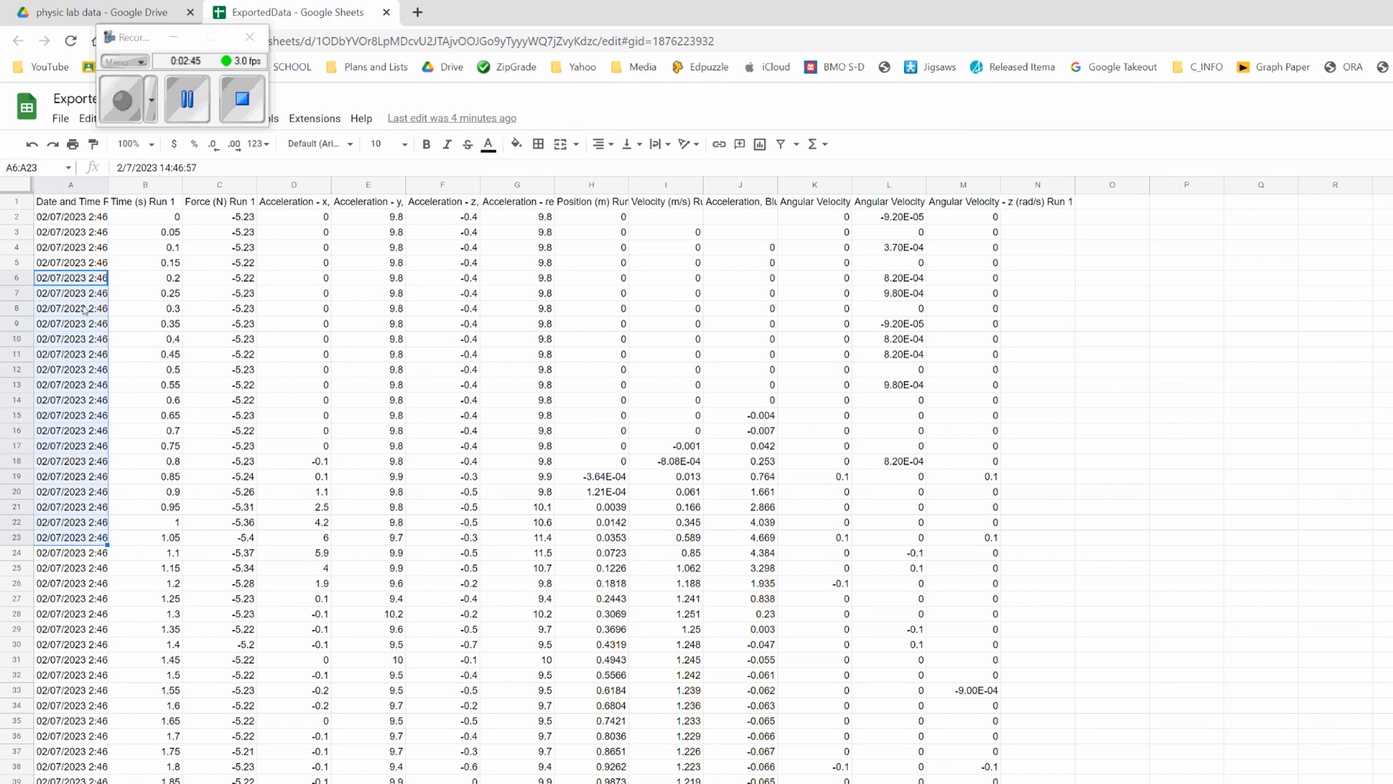
pyautogui.click(145, 461)
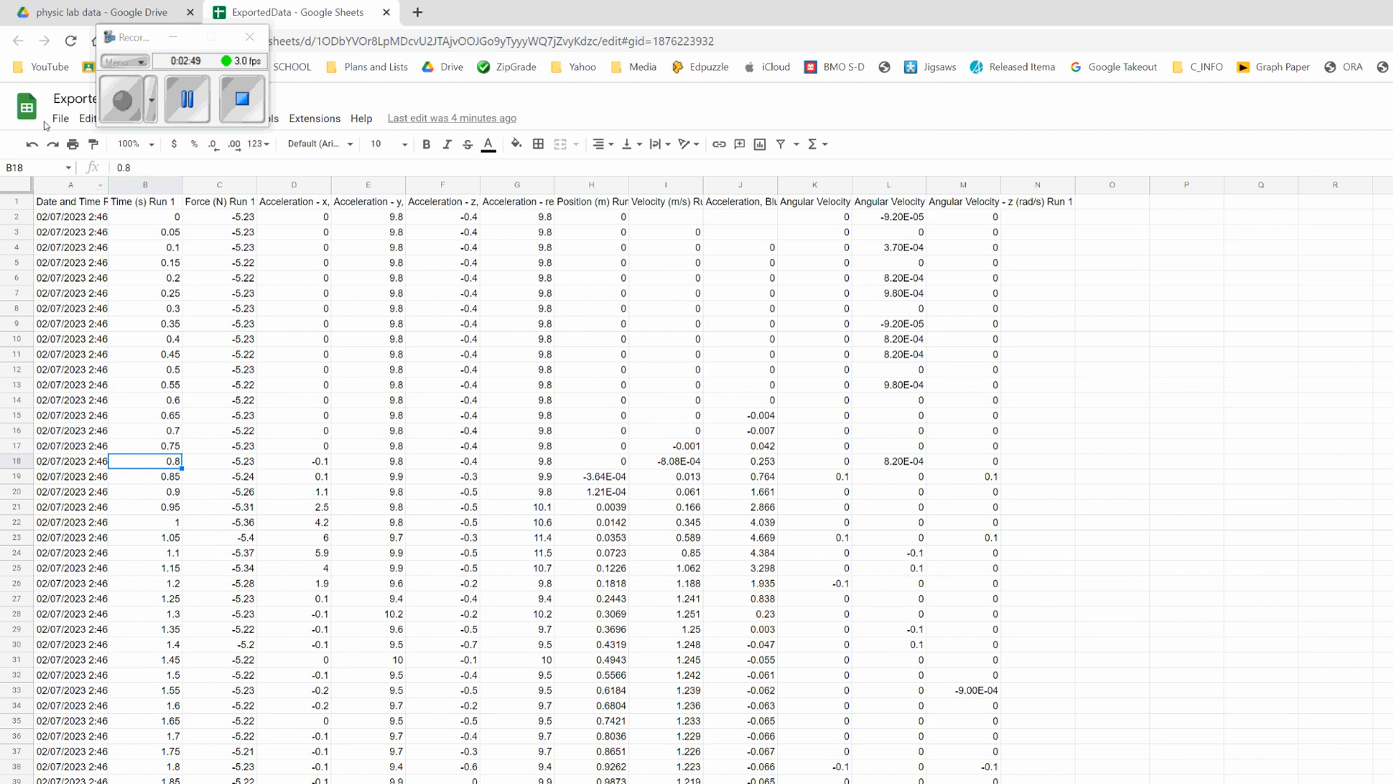
pyautogui.click(66, 185)
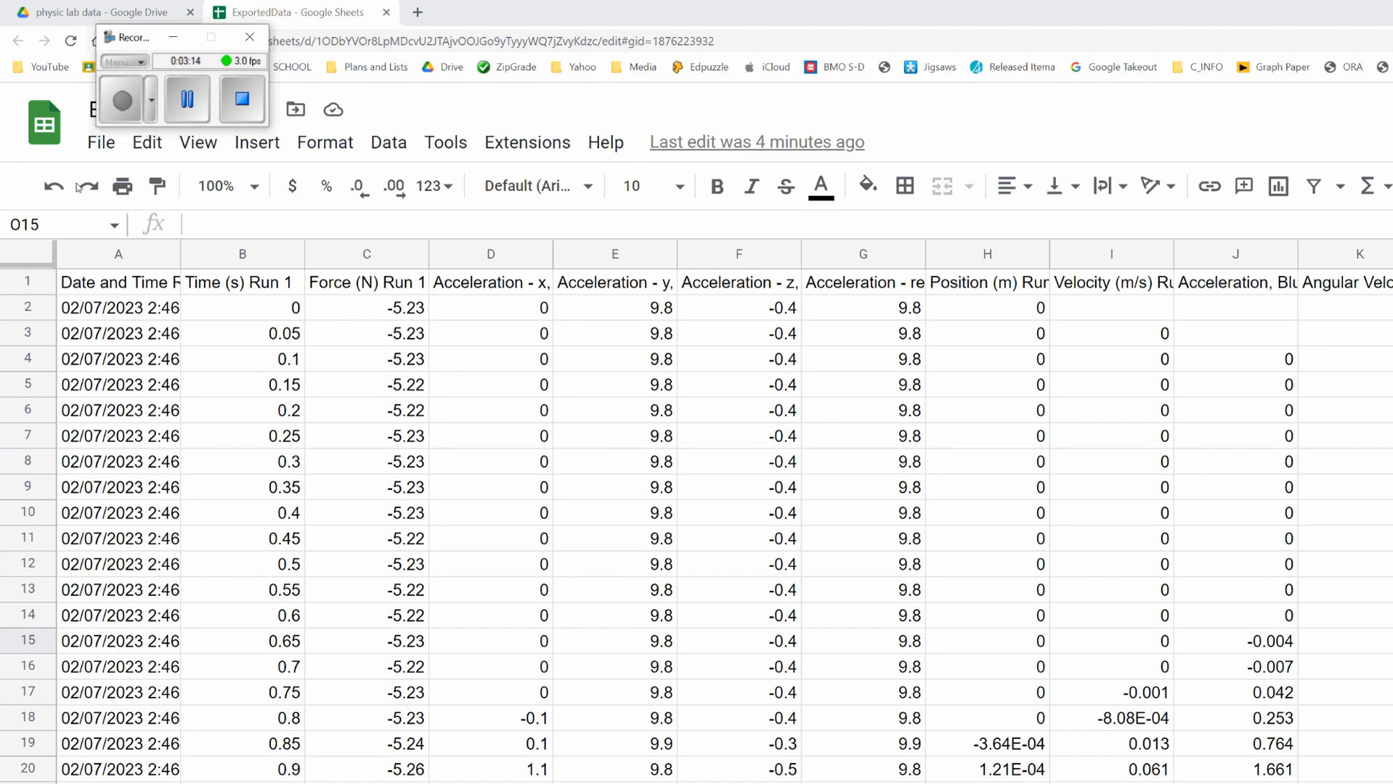
pyautogui.hotkey('ctrl', 'Home')
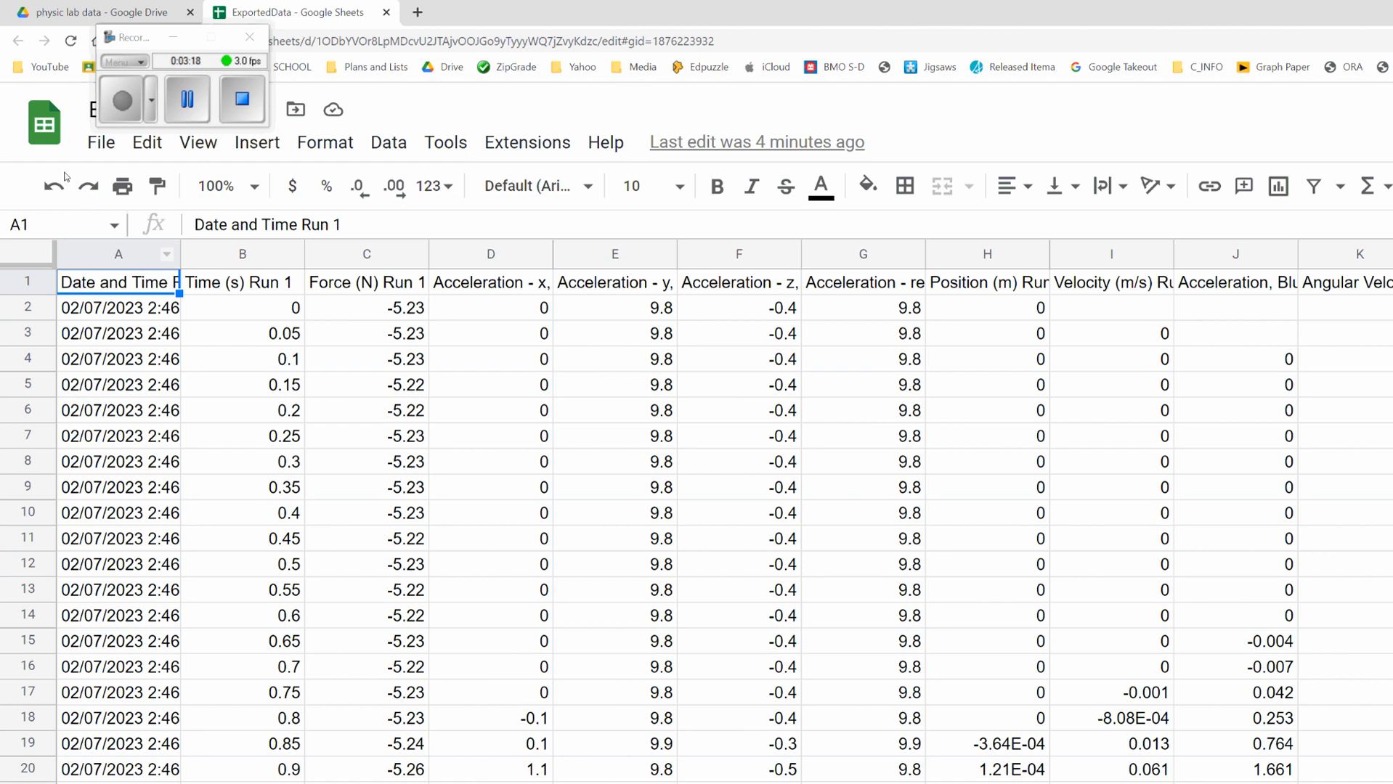
pyautogui.hotkey('ctrl', 'space')
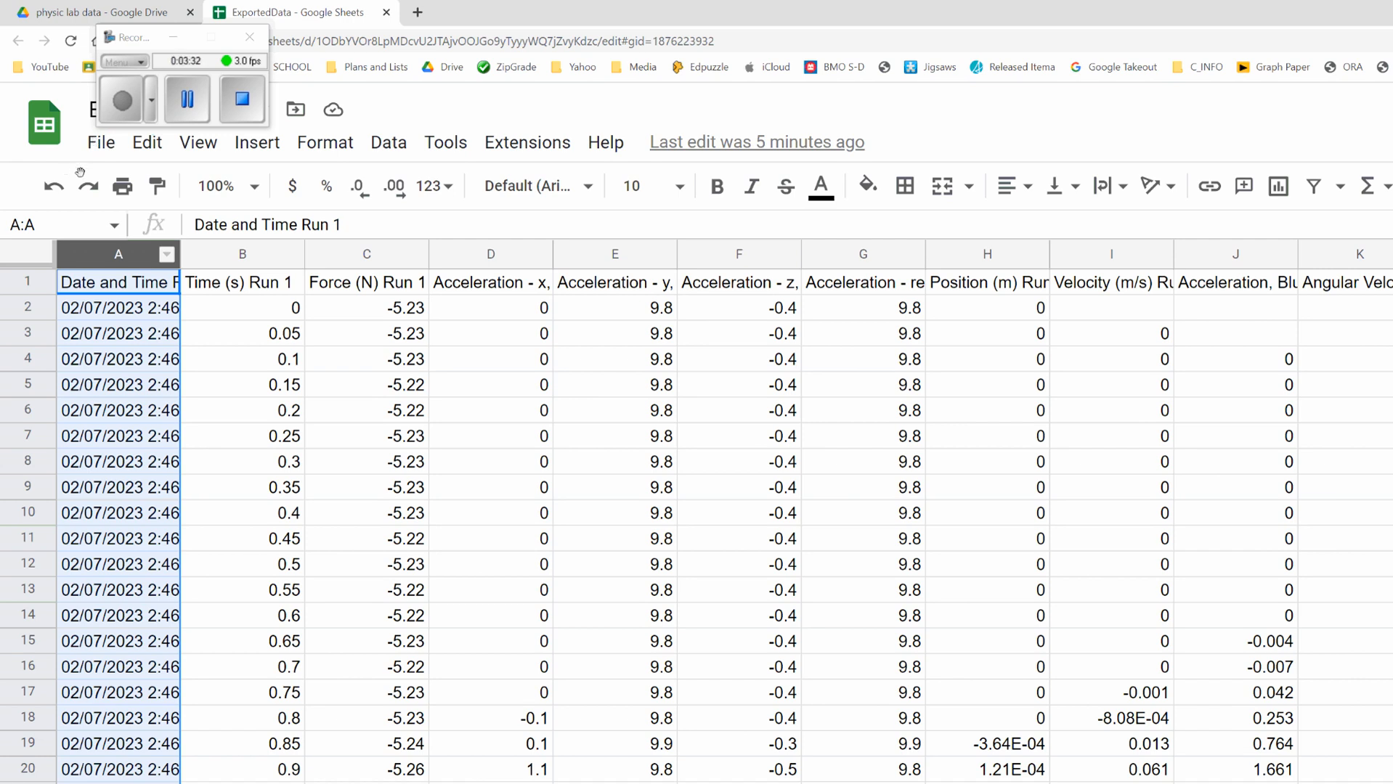
pyautogui.rightClick(119, 258)
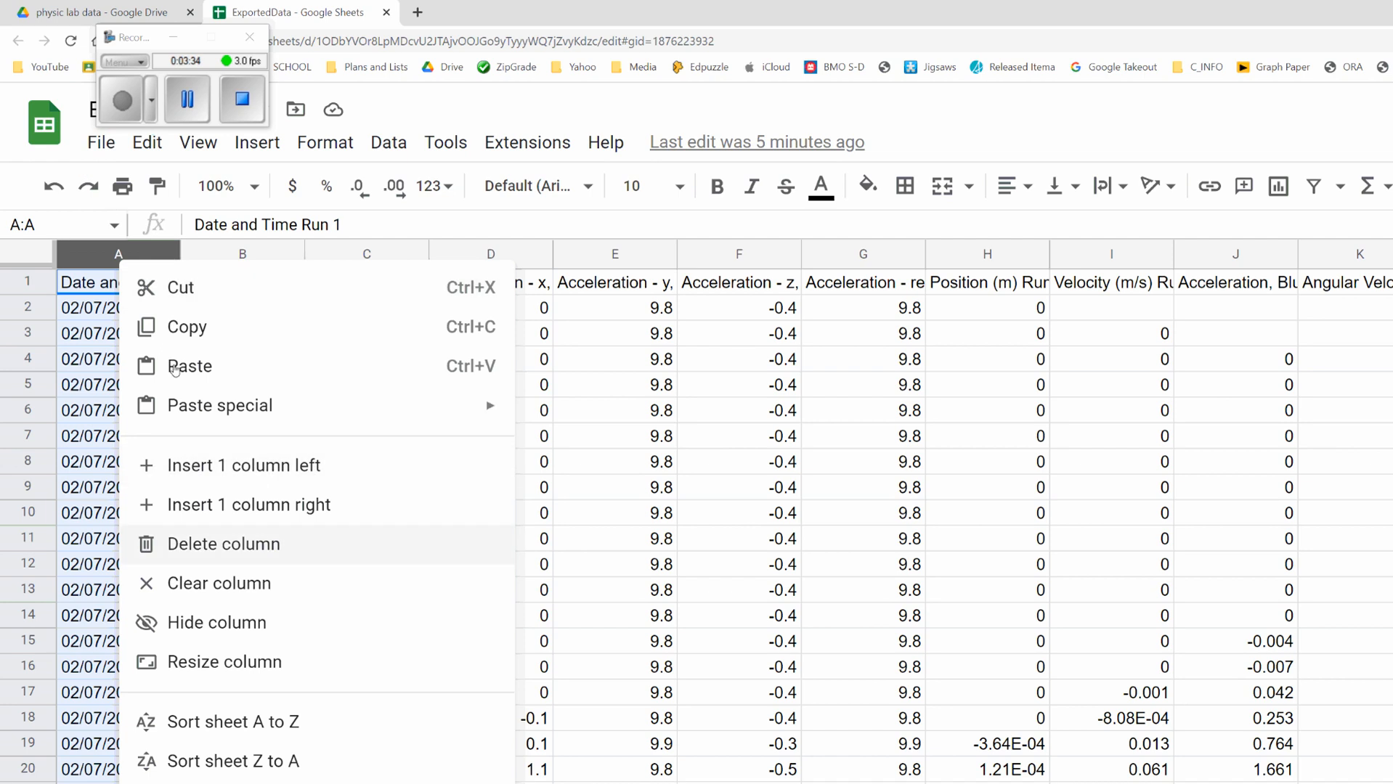
pyautogui.click(223, 544)
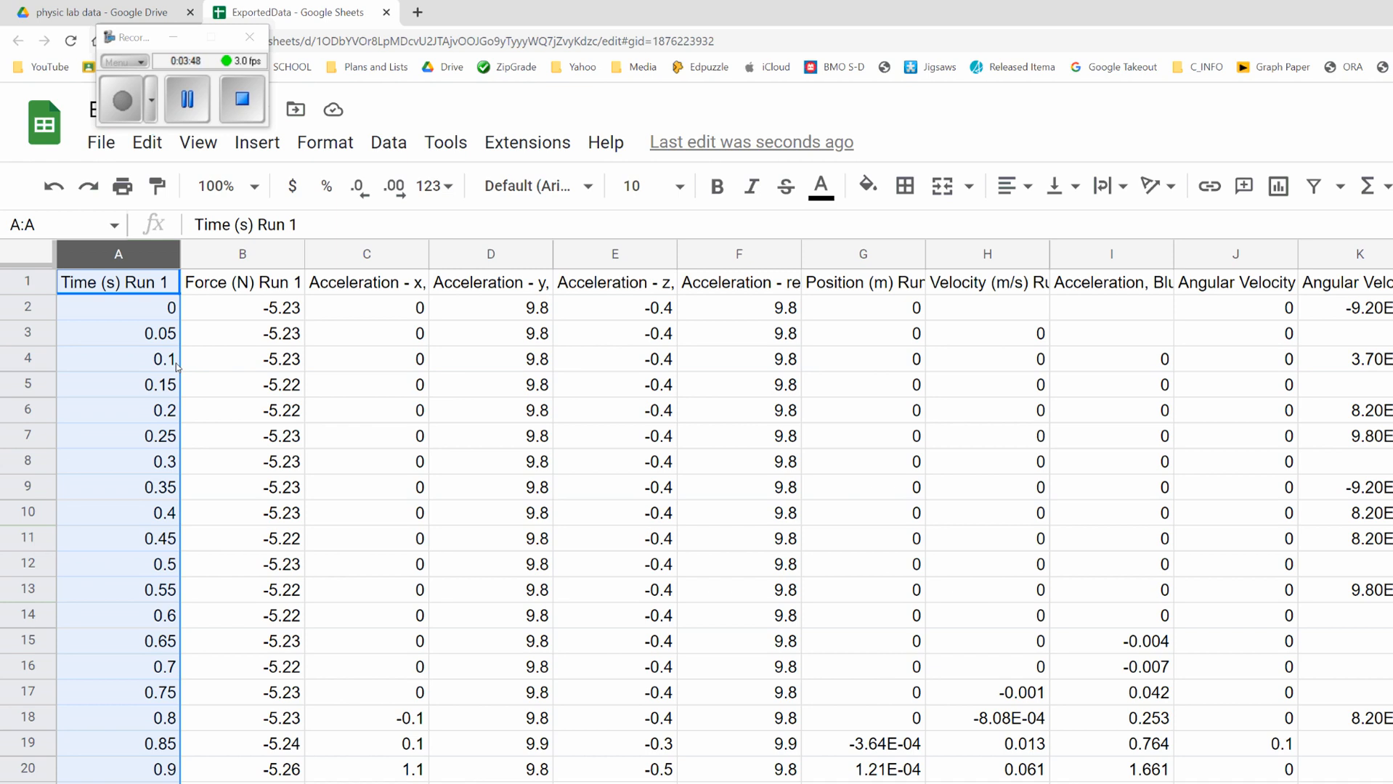
pyautogui.click(242, 99)
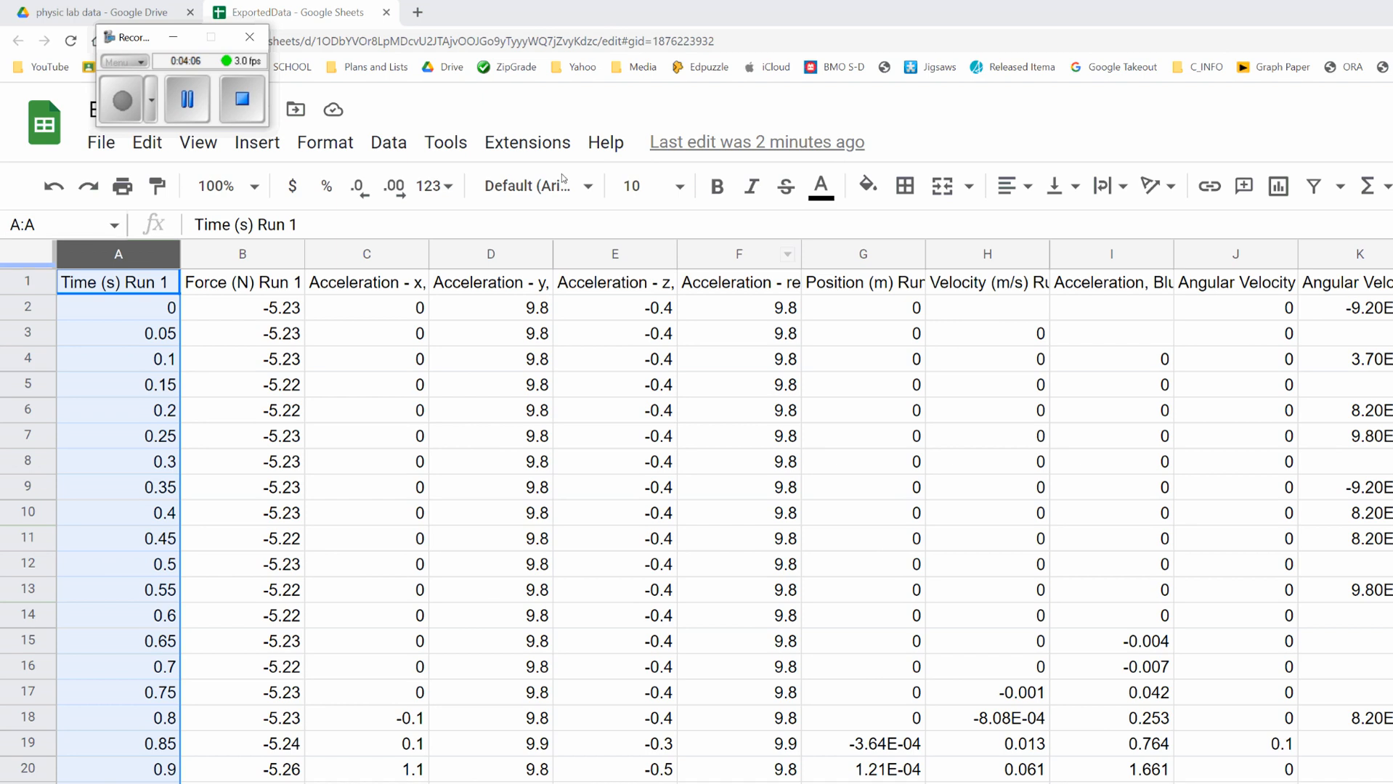
pyautogui.click(837, 254)
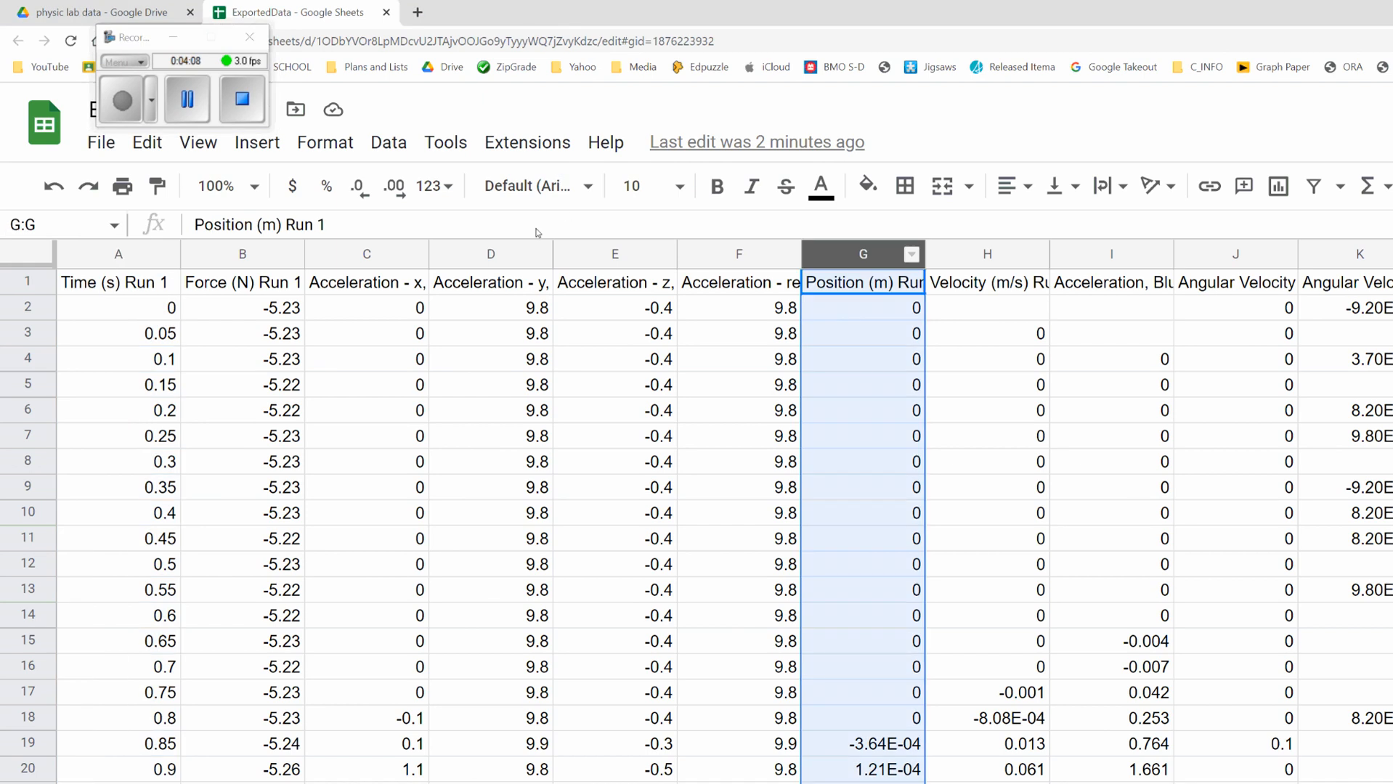
pyautogui.click(791, 338)
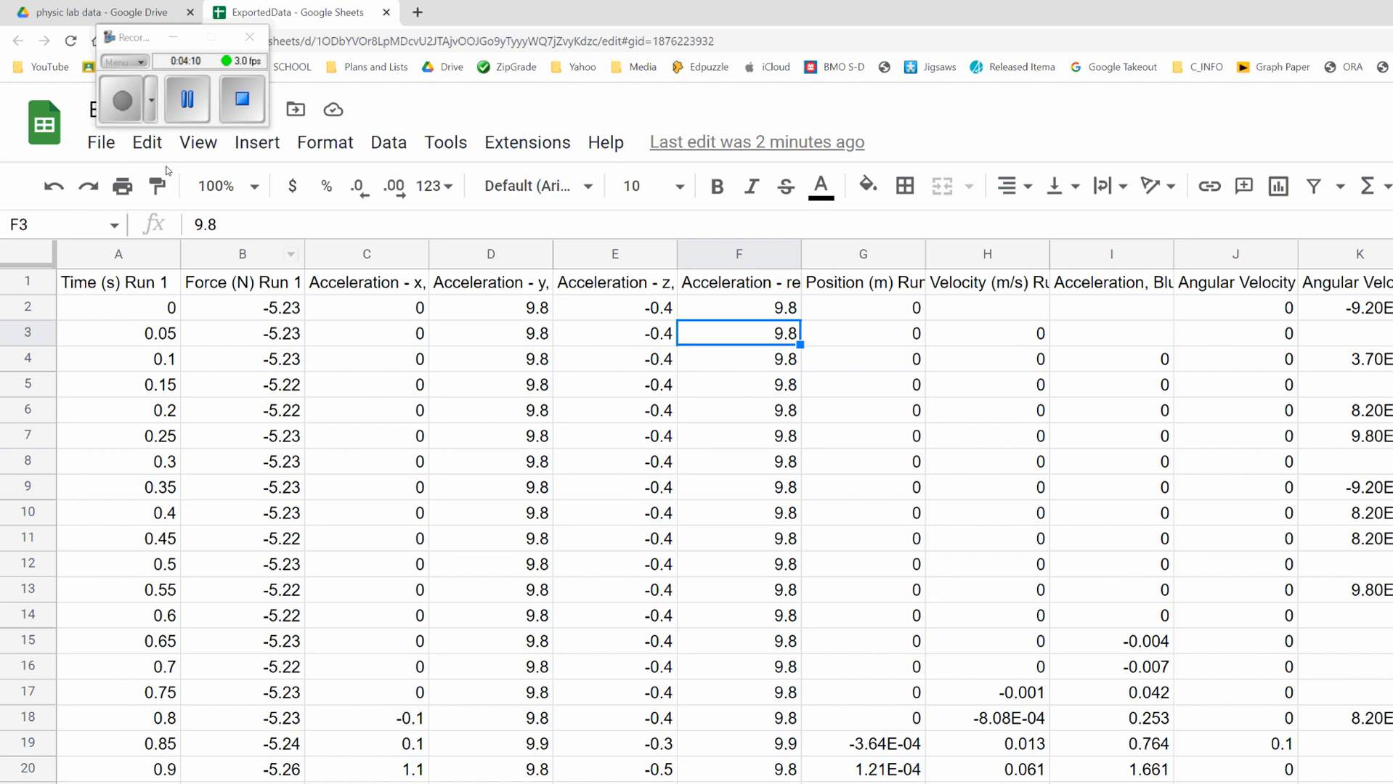
pyautogui.moveTo(249, 255); pyautogui.dragTo(770, 254)
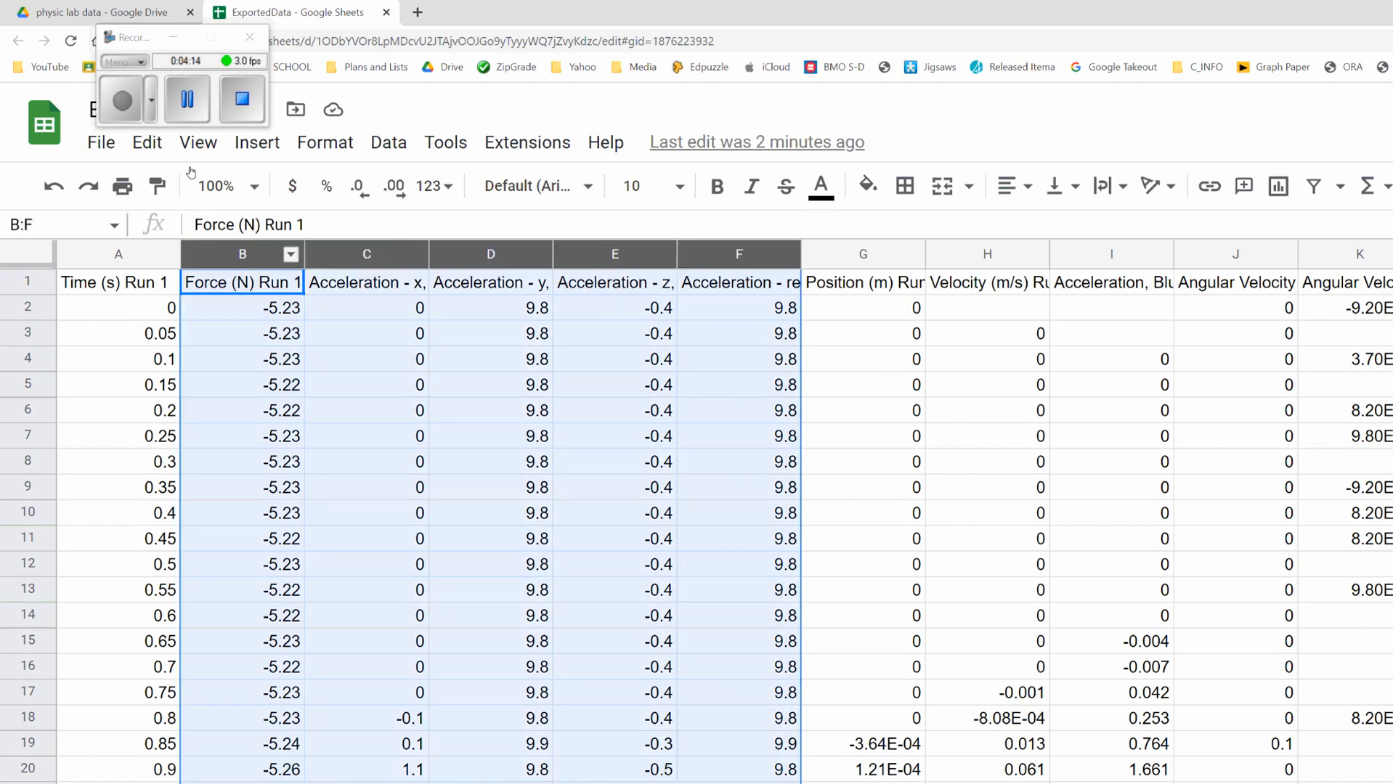
pyautogui.click(282, 354)
pyautogui.click(254, 281)
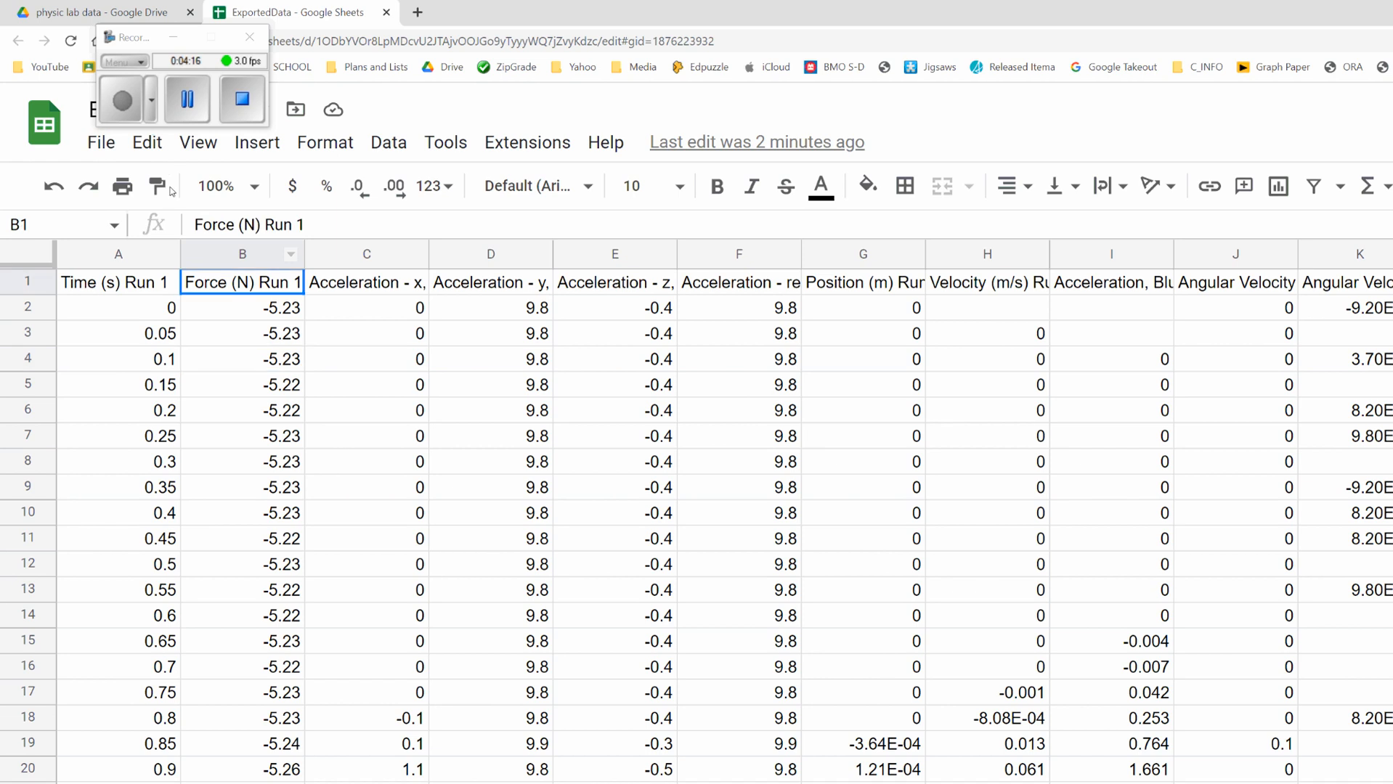
pyautogui.click(264, 301)
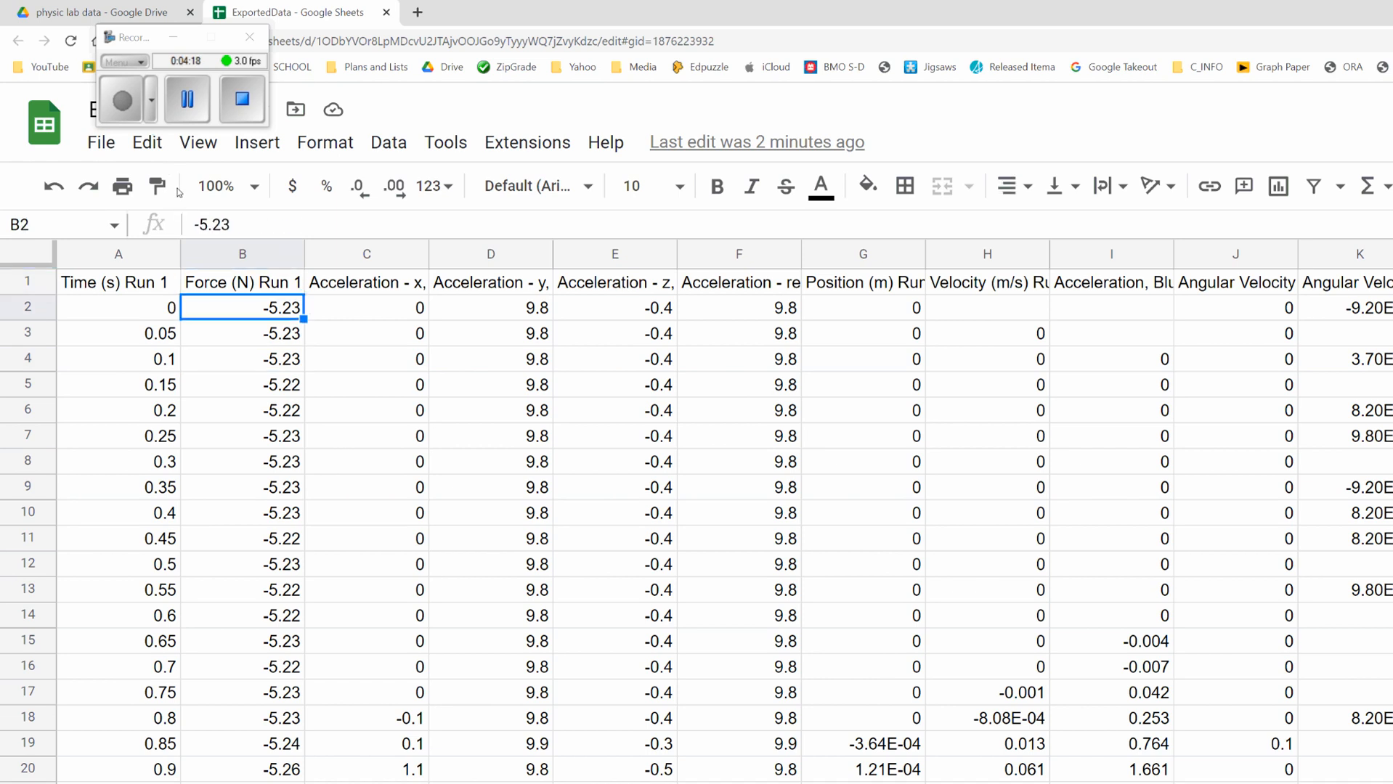
# Step: Delete columns B through F, from Force (N) Run 1 through the resultant Acceleration column
pyautogui.click(256, 255)
pyautogui.moveTo(255, 254); pyautogui.dragTo(739, 255)
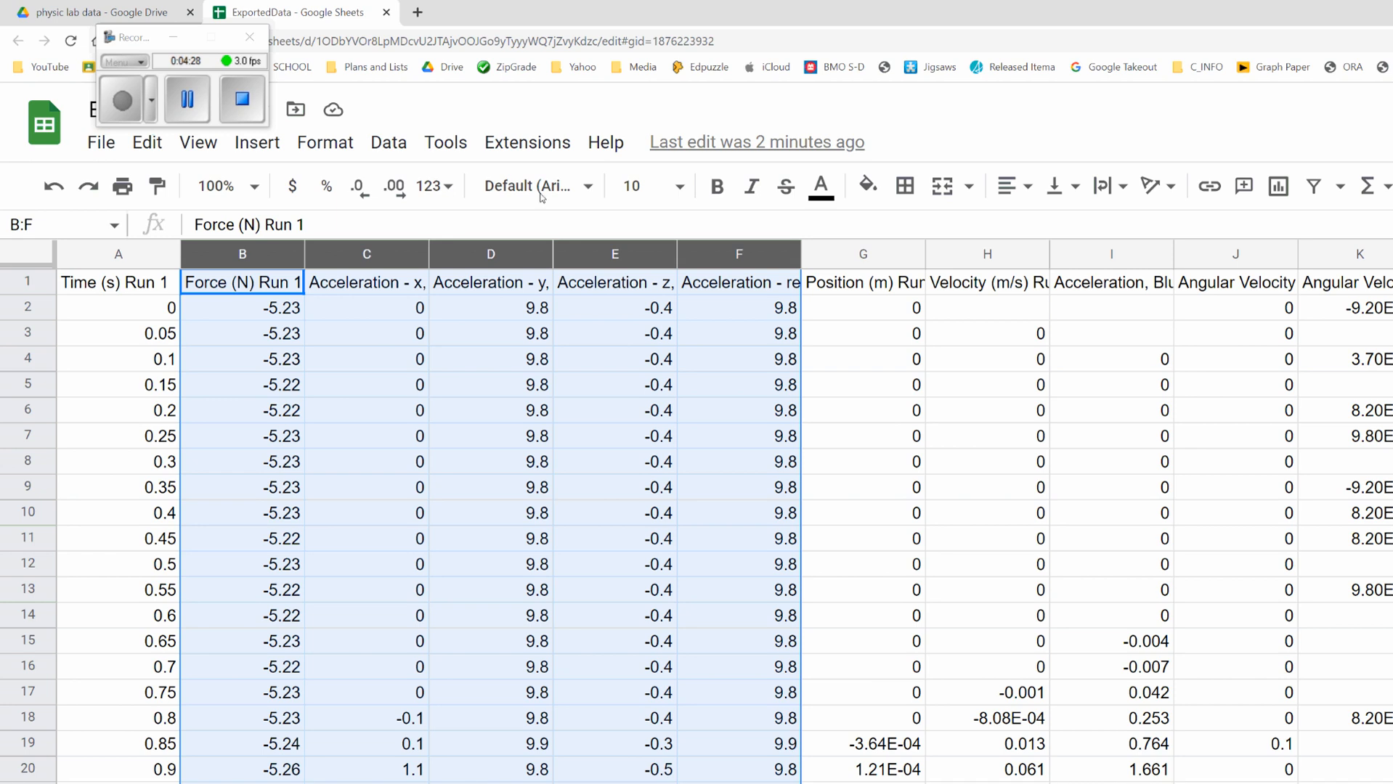
pyautogui.rightClick(612, 259)
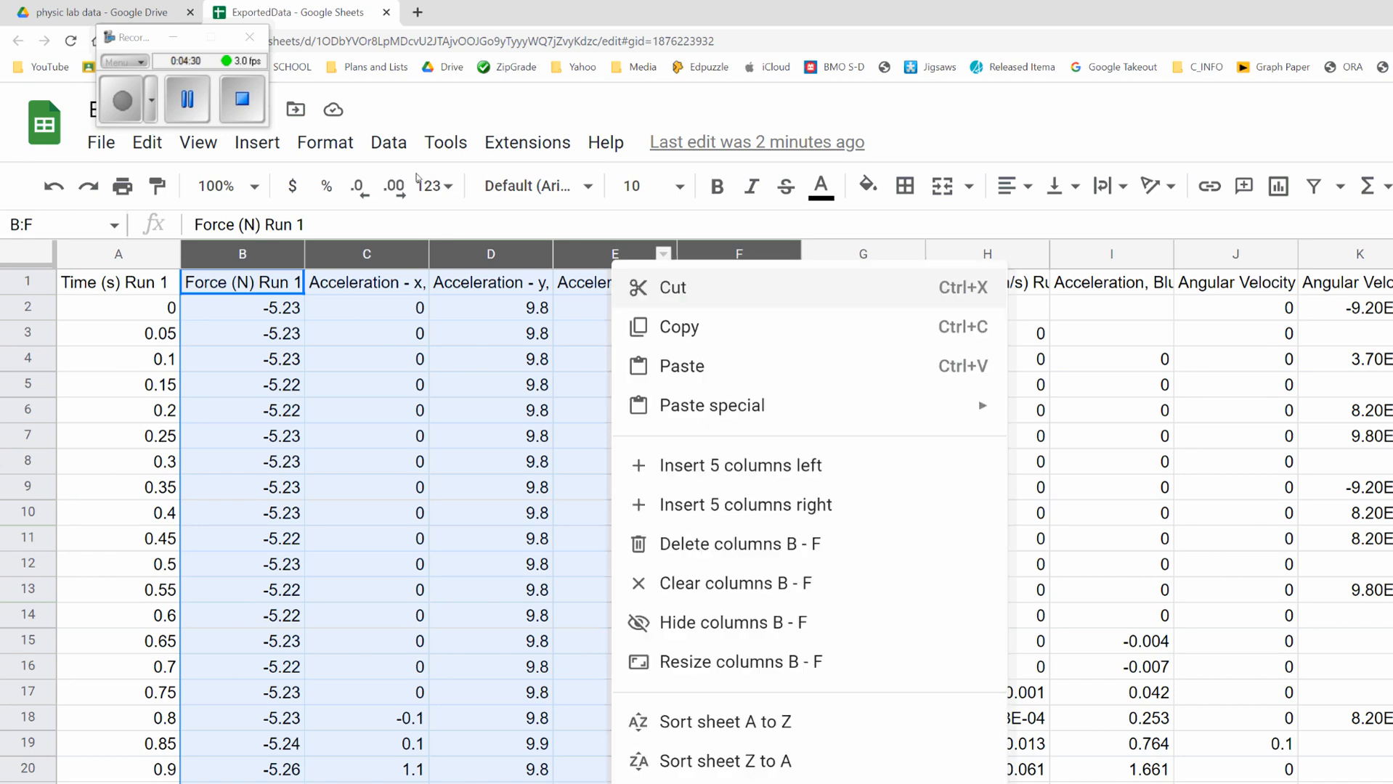
pyautogui.press('Down')
pyautogui.press('Down')
pyautogui.press('Down')
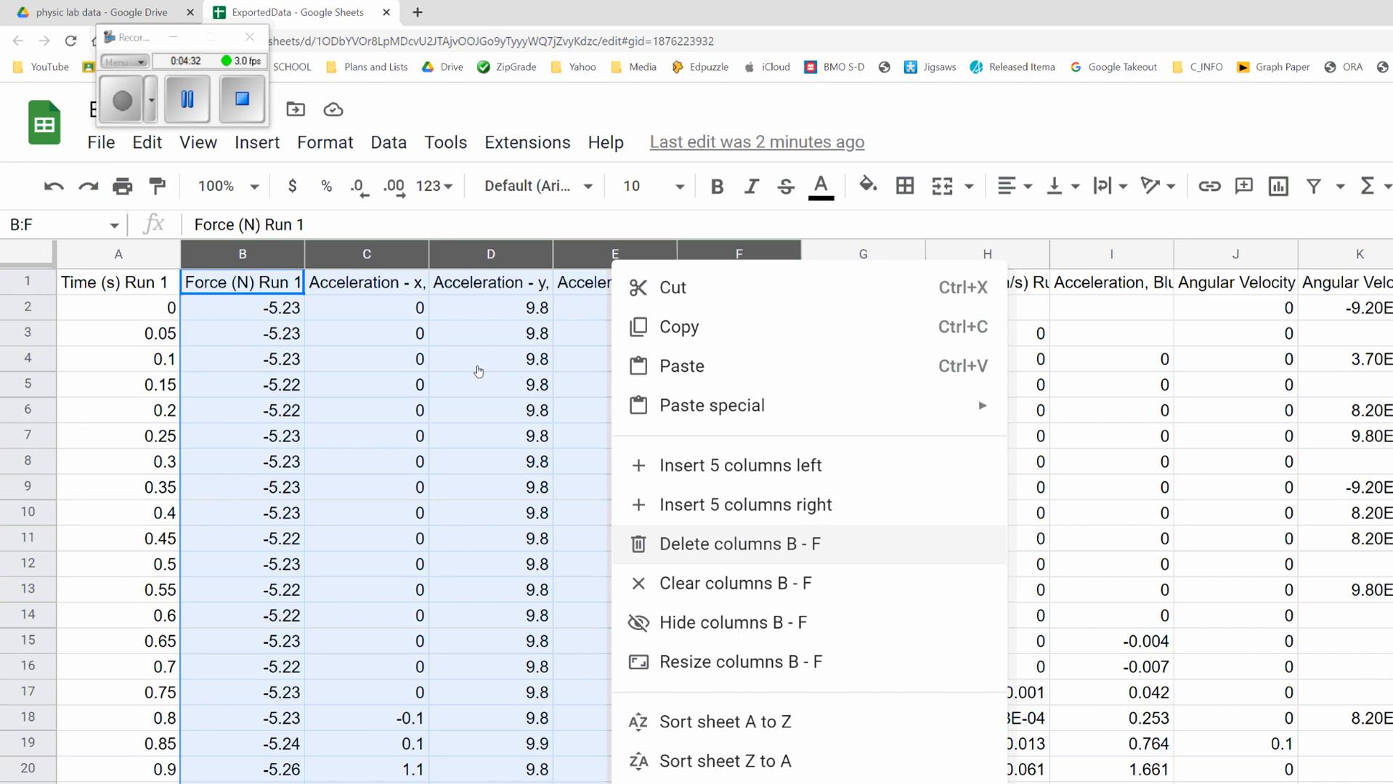
pyautogui.press('Return')
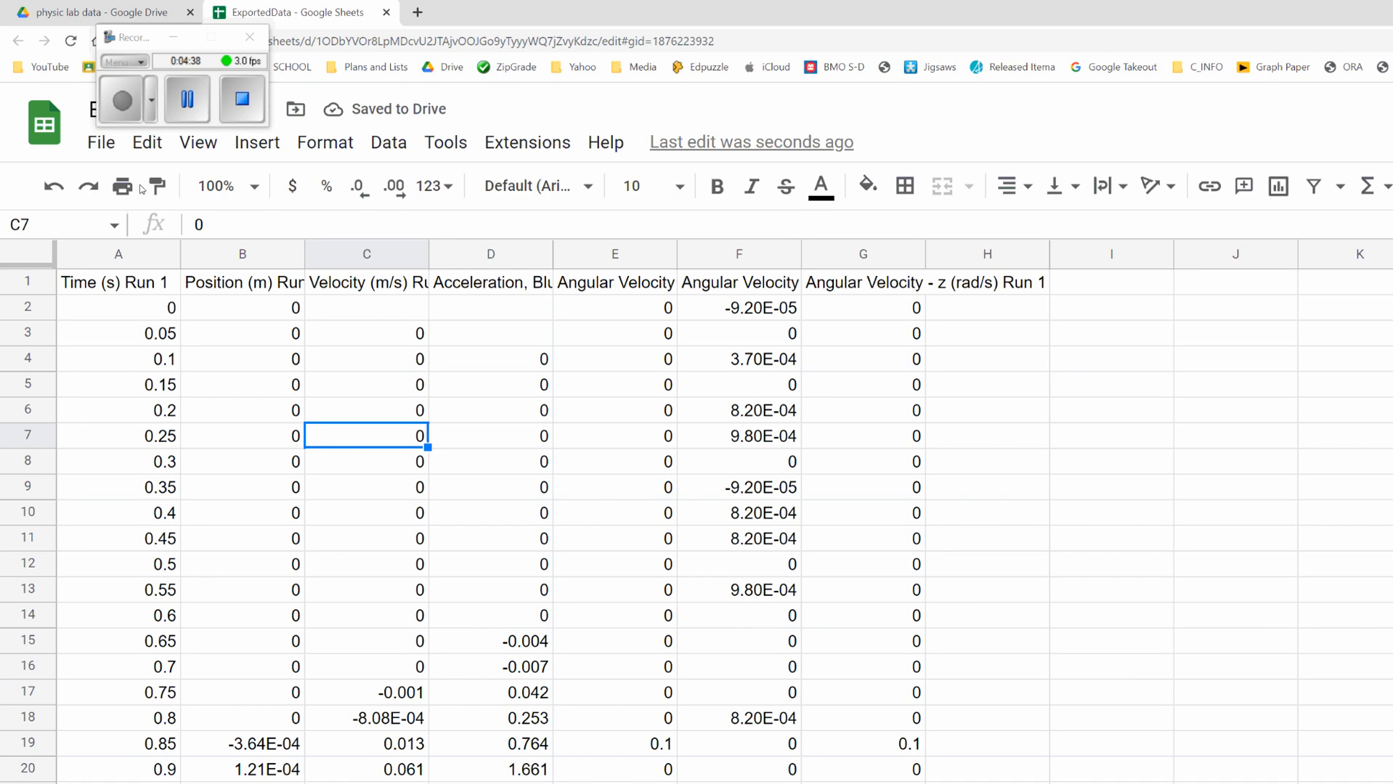
# Step: Delete columns C through H, keeping only the Time and Position columns
pyautogui.press('Up')
pyautogui.press('Up')
pyautogui.press('Up')
pyautogui.press('Up')
pyautogui.press('Up')
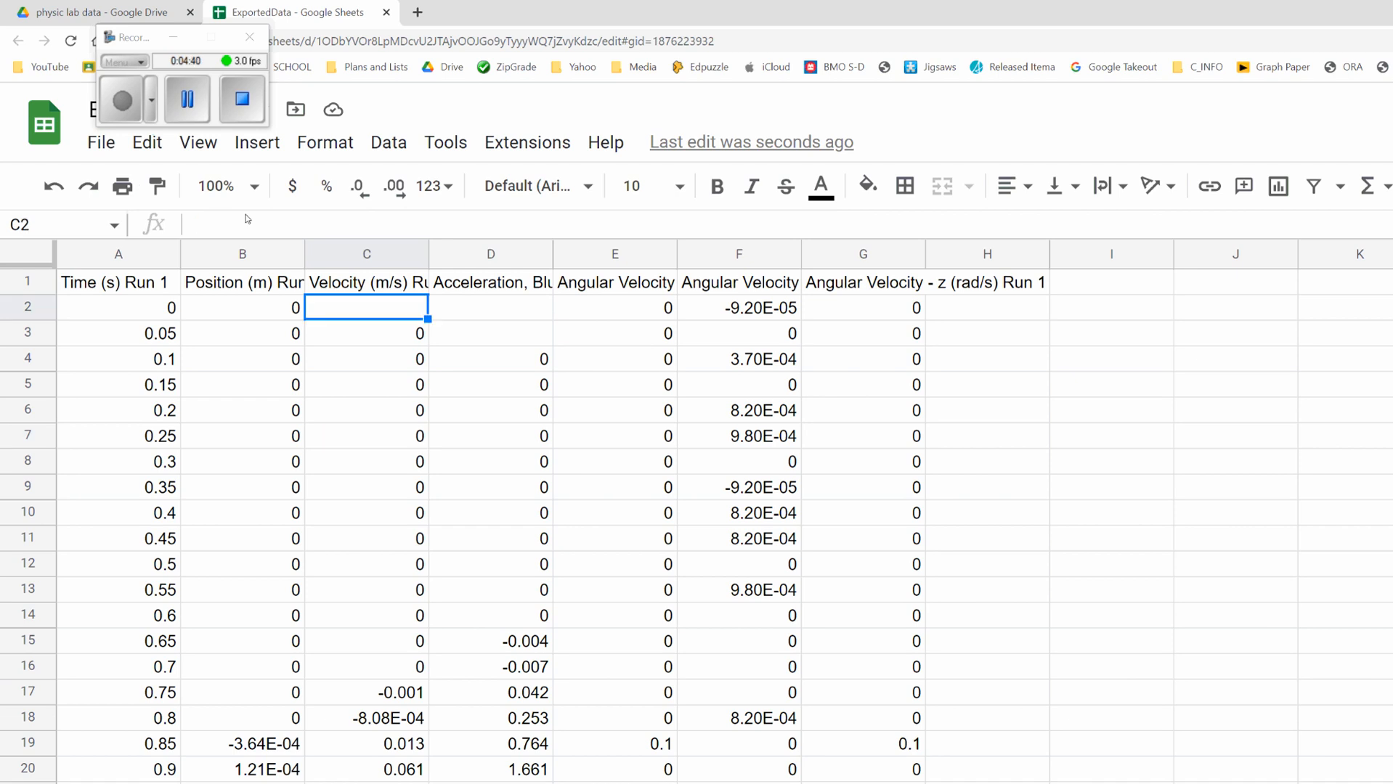
pyautogui.moveTo(367, 254); pyautogui.dragTo(987, 254)
pyautogui.rightClick(956, 261)
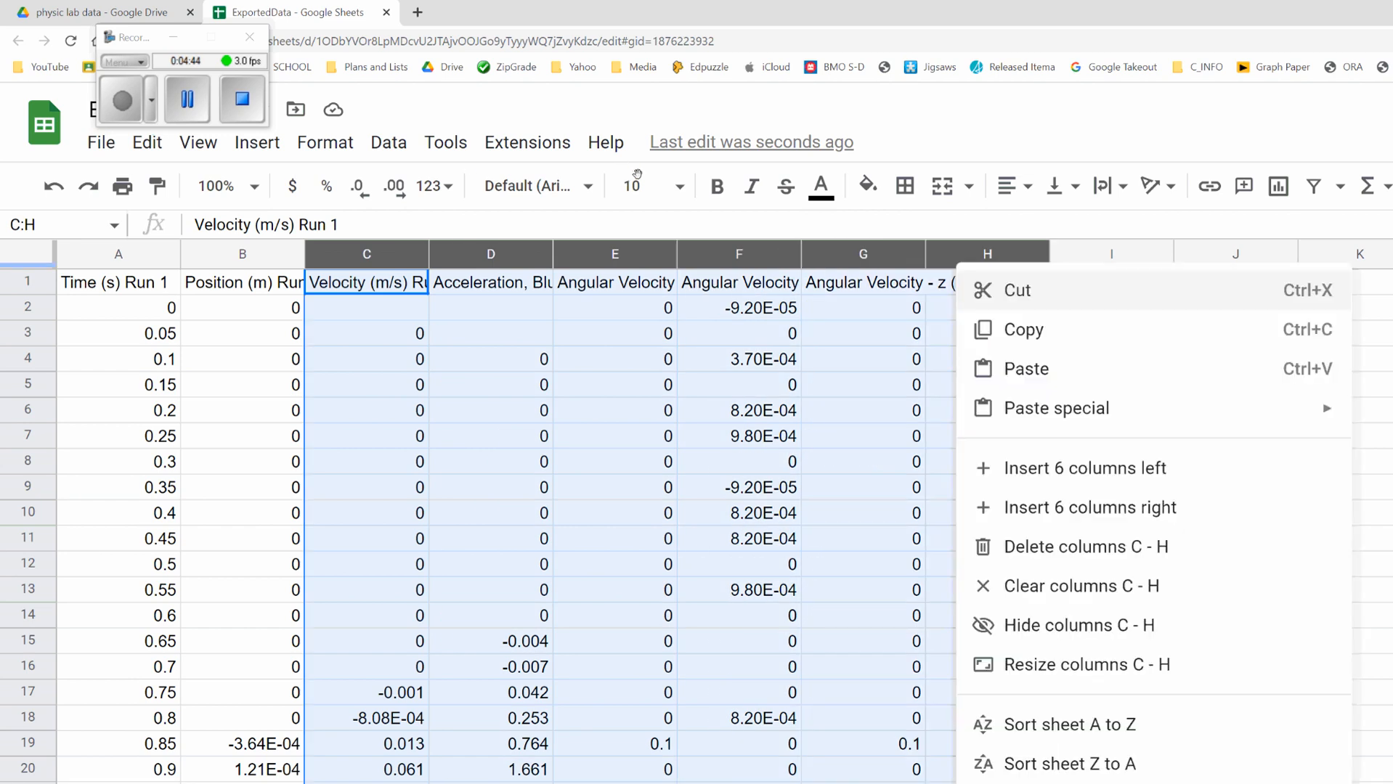
pyautogui.press('Down')
pyautogui.press('Down')
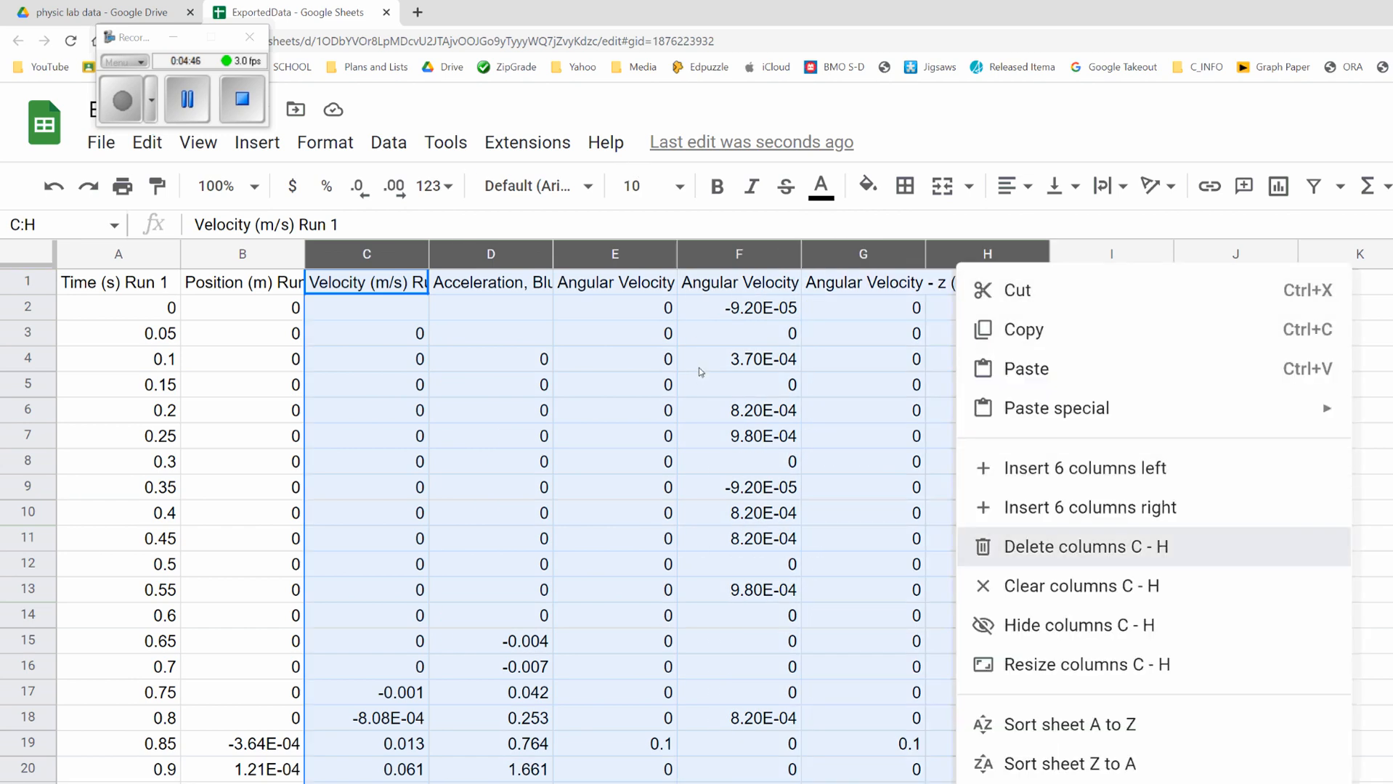
pyautogui.press('Return')
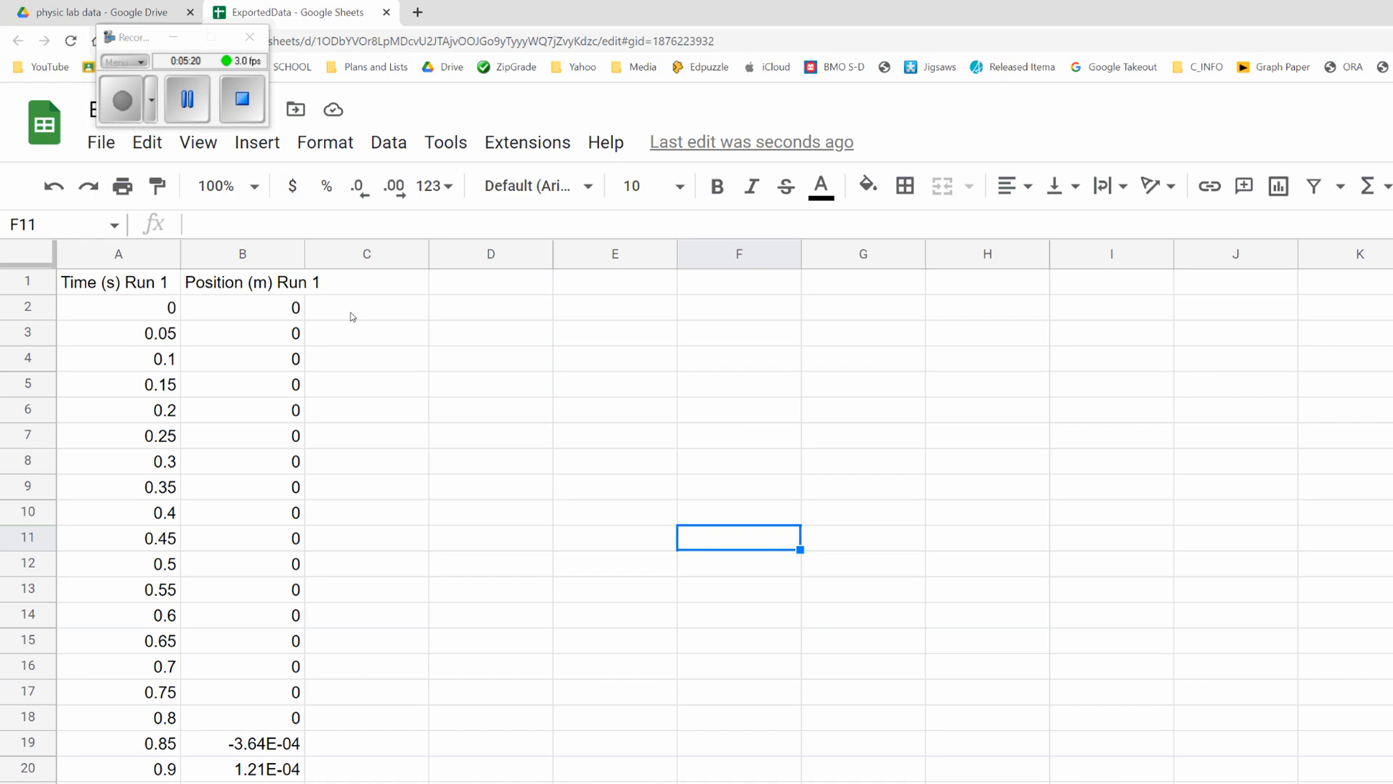
# Step: Select the Time and Position data A1:B91 and insert a chart of it
pyautogui.click(363, 513)
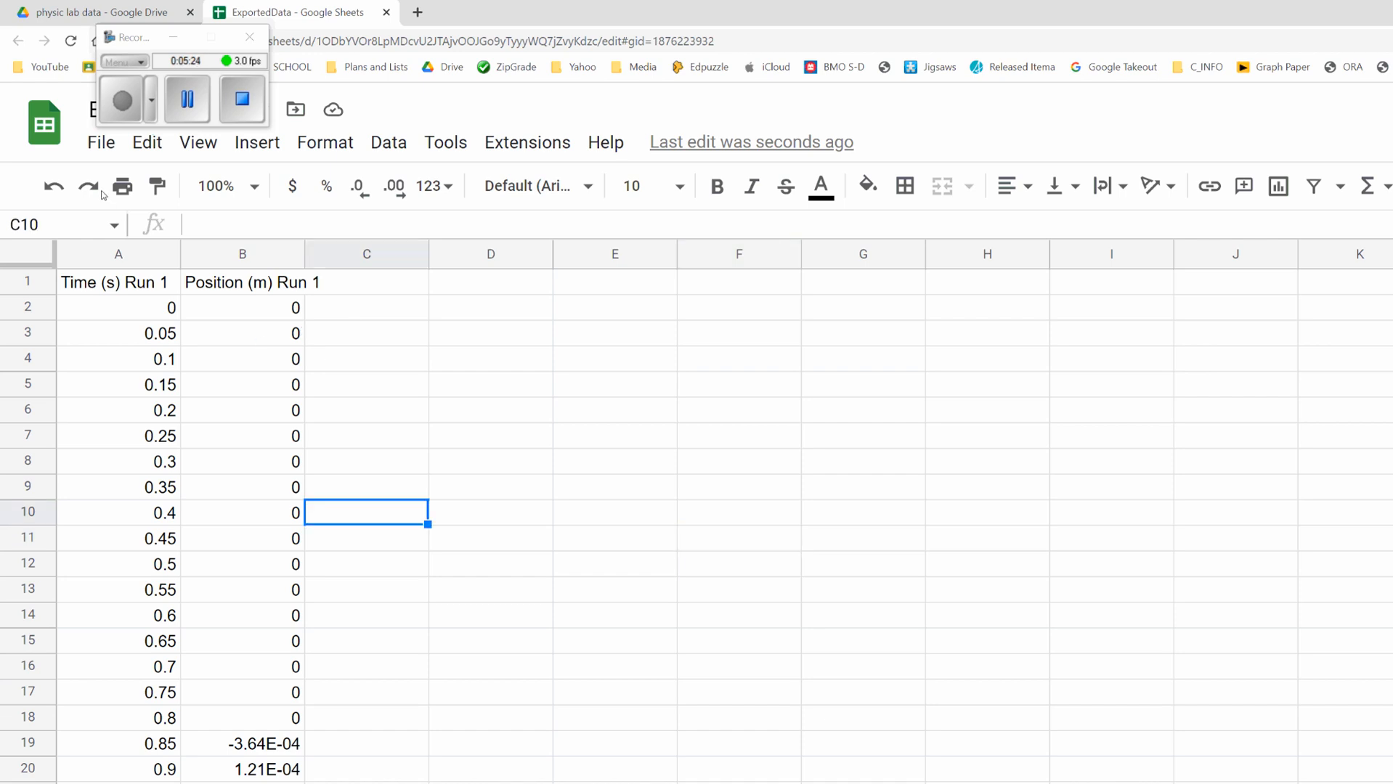
pyautogui.moveTo(116, 282); pyautogui.dragTo(240, 783)
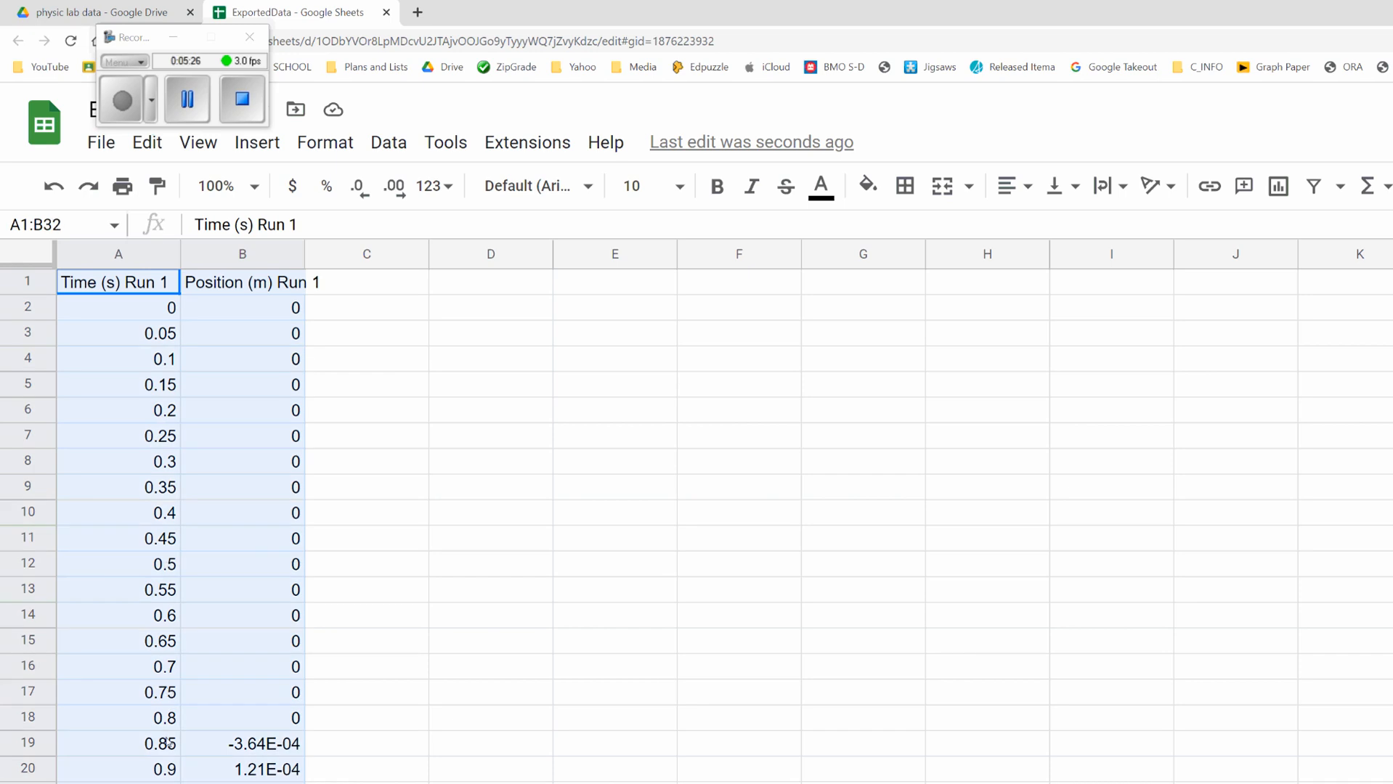
pyautogui.moveTo(168, 743); pyautogui.dragTo(158, 588)
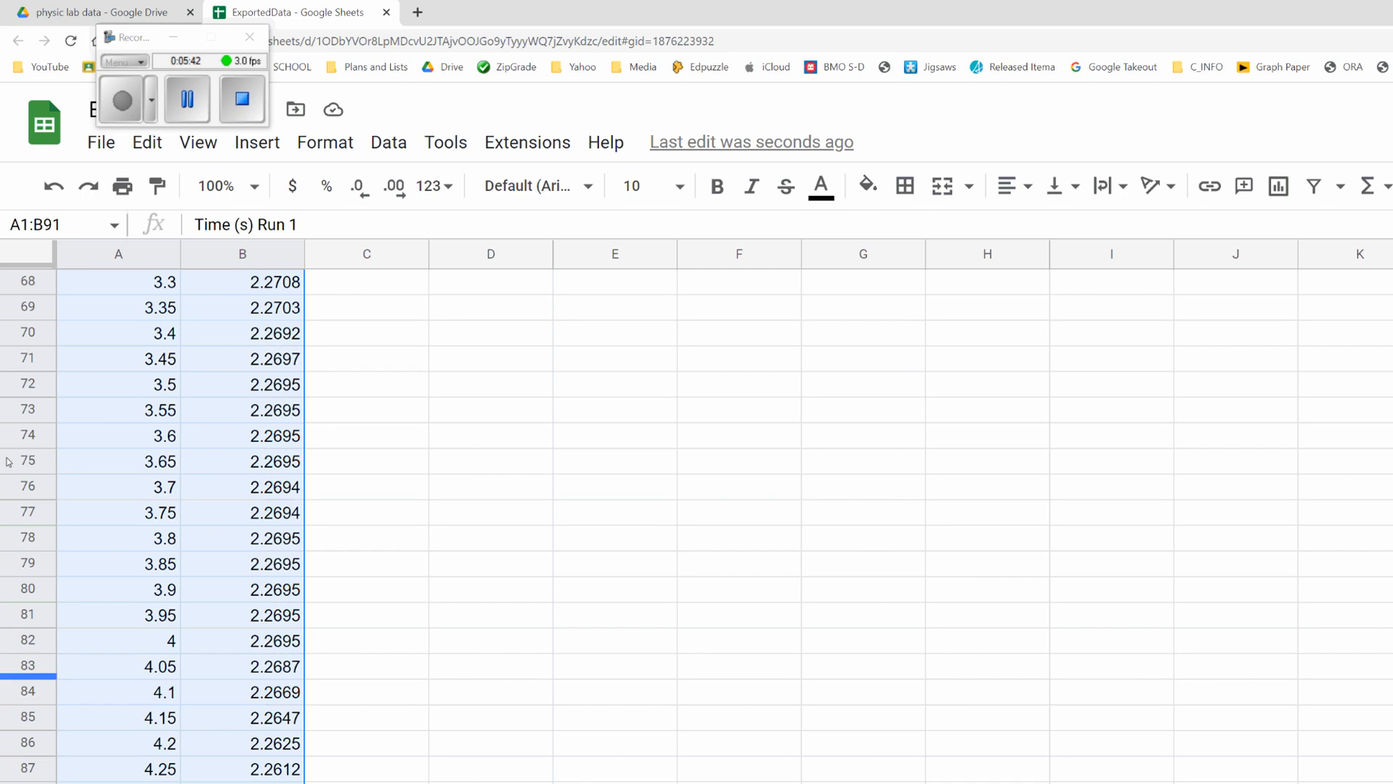
pyautogui.hotkey('alt', 'i')
pyautogui.press('Down')
pyautogui.press('Down')
pyautogui.press('Down')
pyautogui.press('Down')
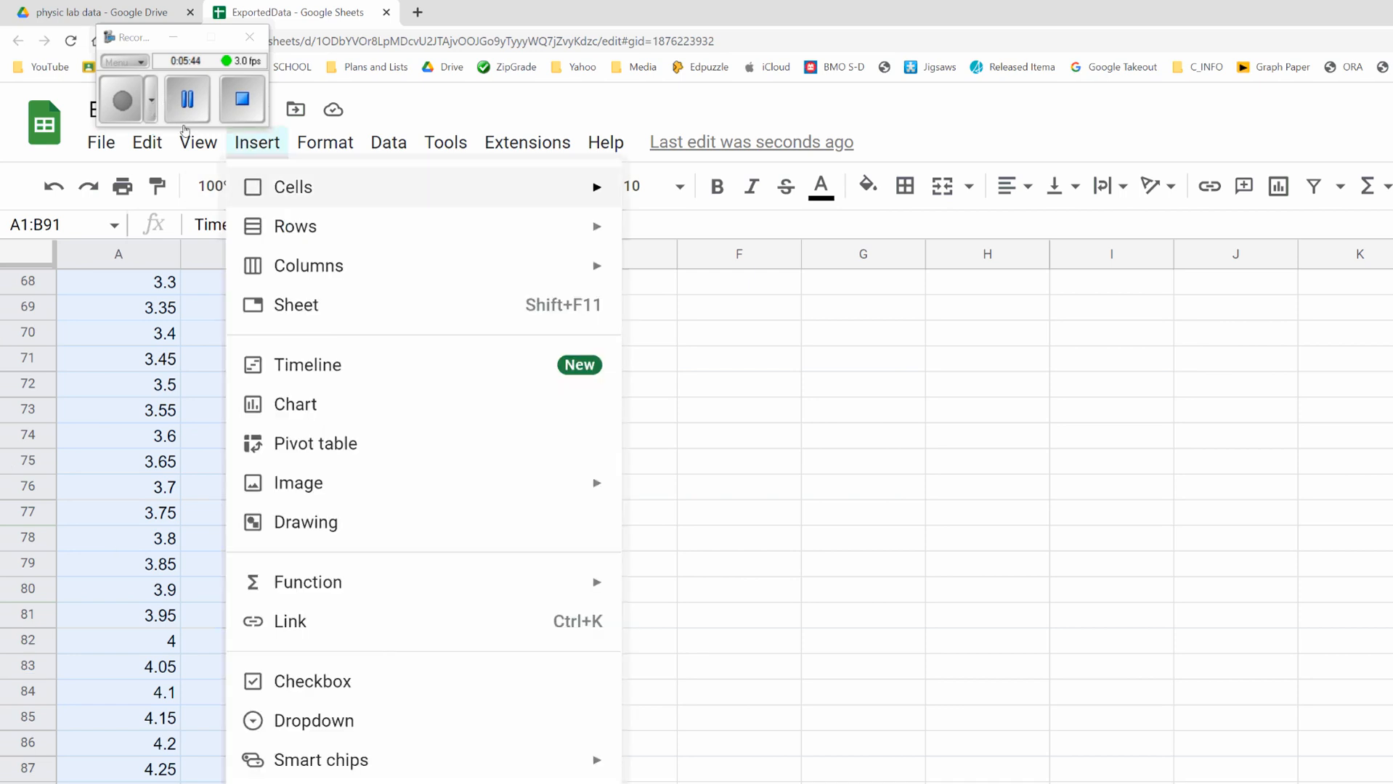
pyautogui.press('Down')
pyautogui.press('Down')
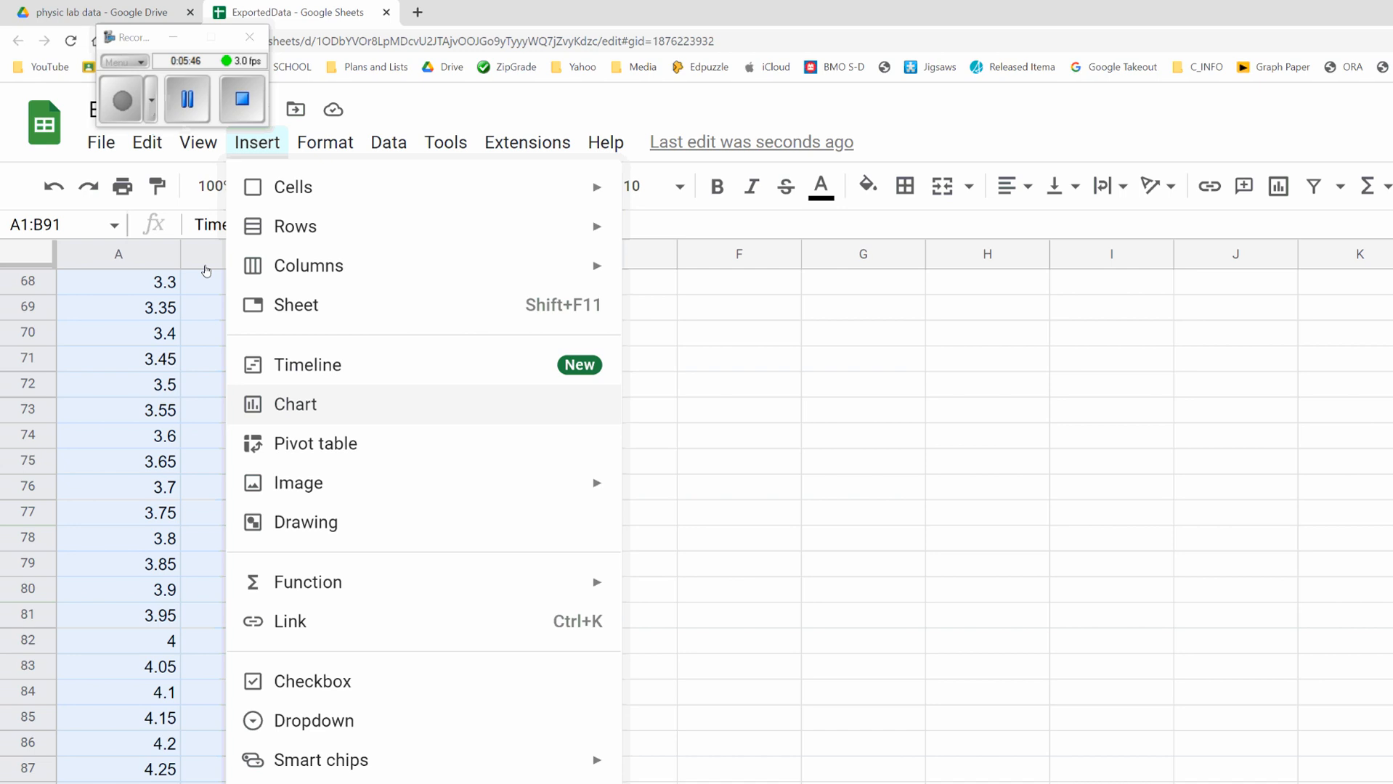
pyautogui.click(309, 406)
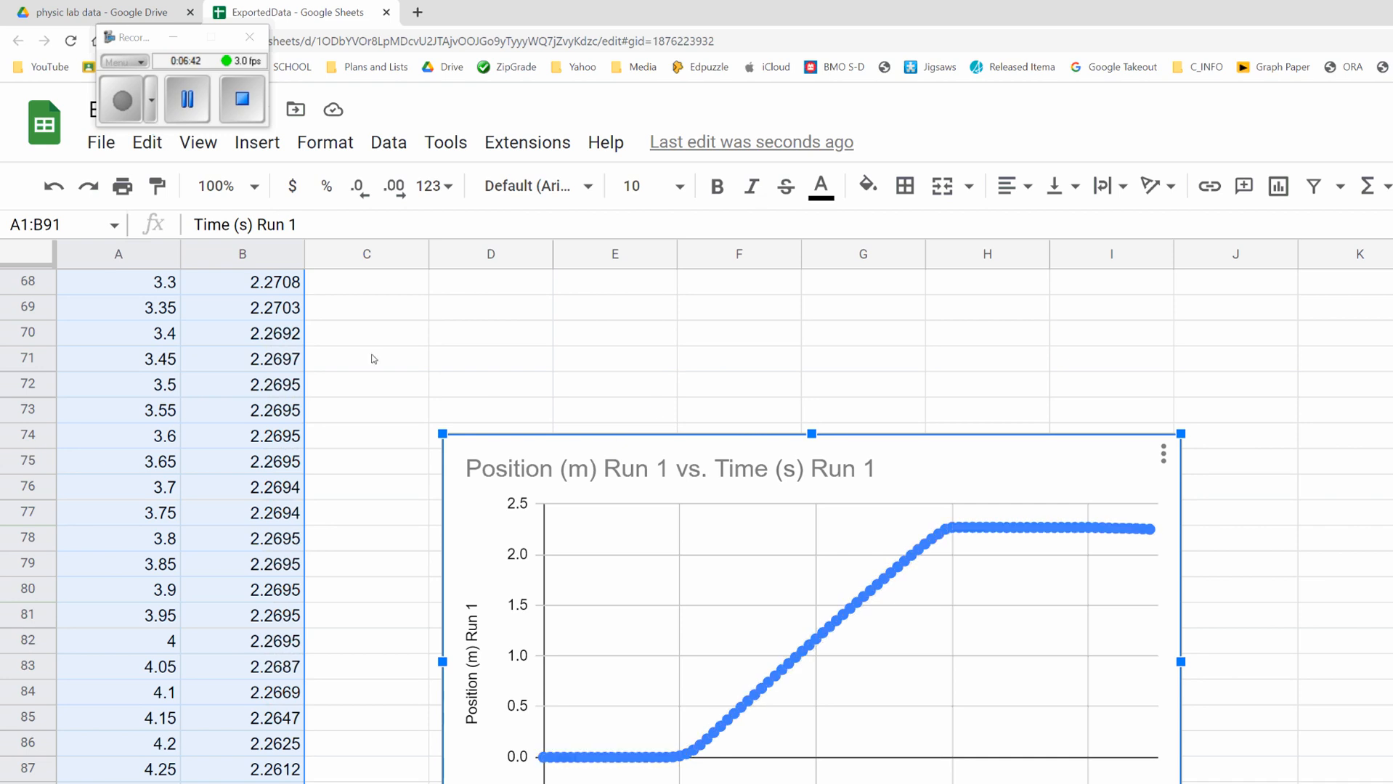
# Step: Delete rows 2 through 20, removing the stationary readings from time 0 to 0.9 s
pyautogui.click(366, 539)
pyautogui.scroll(11, 253, 338)
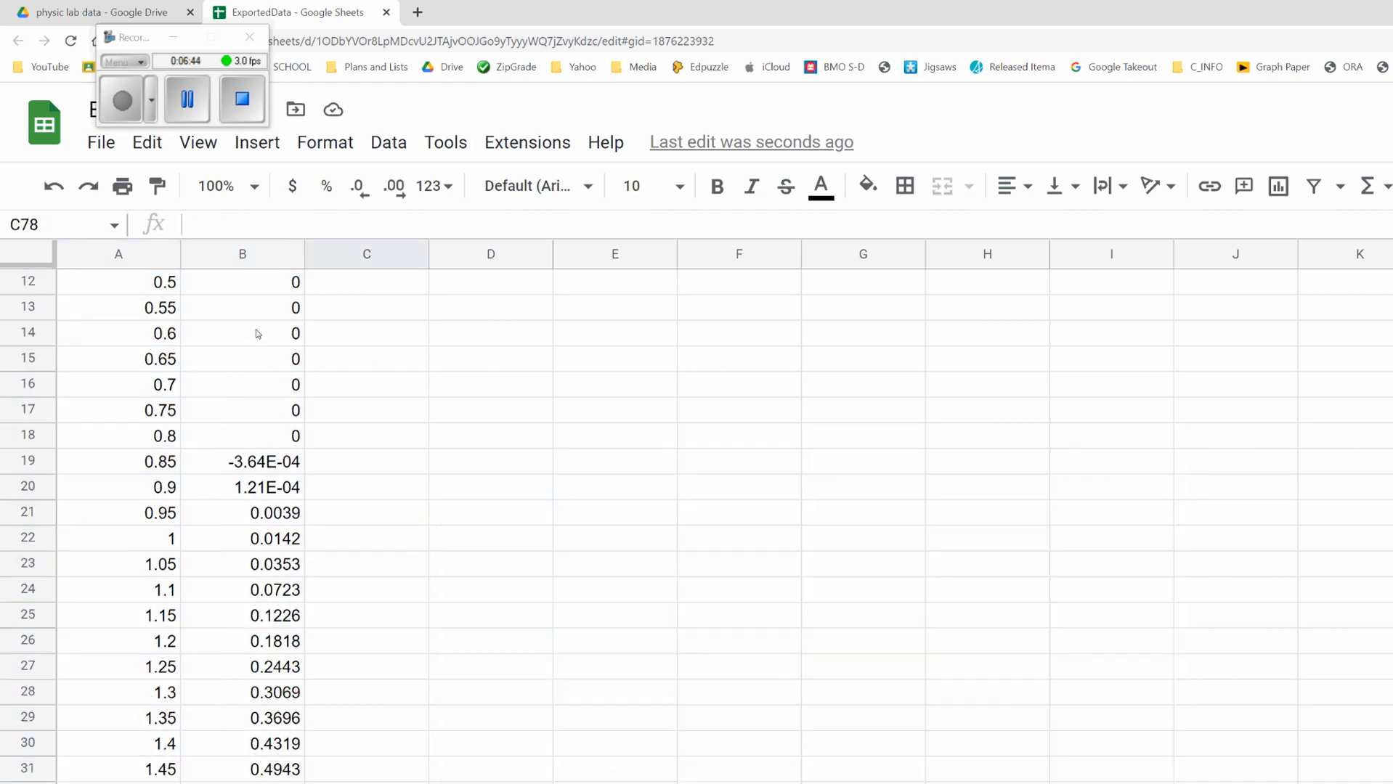
pyautogui.scroll(2, 255, 329)
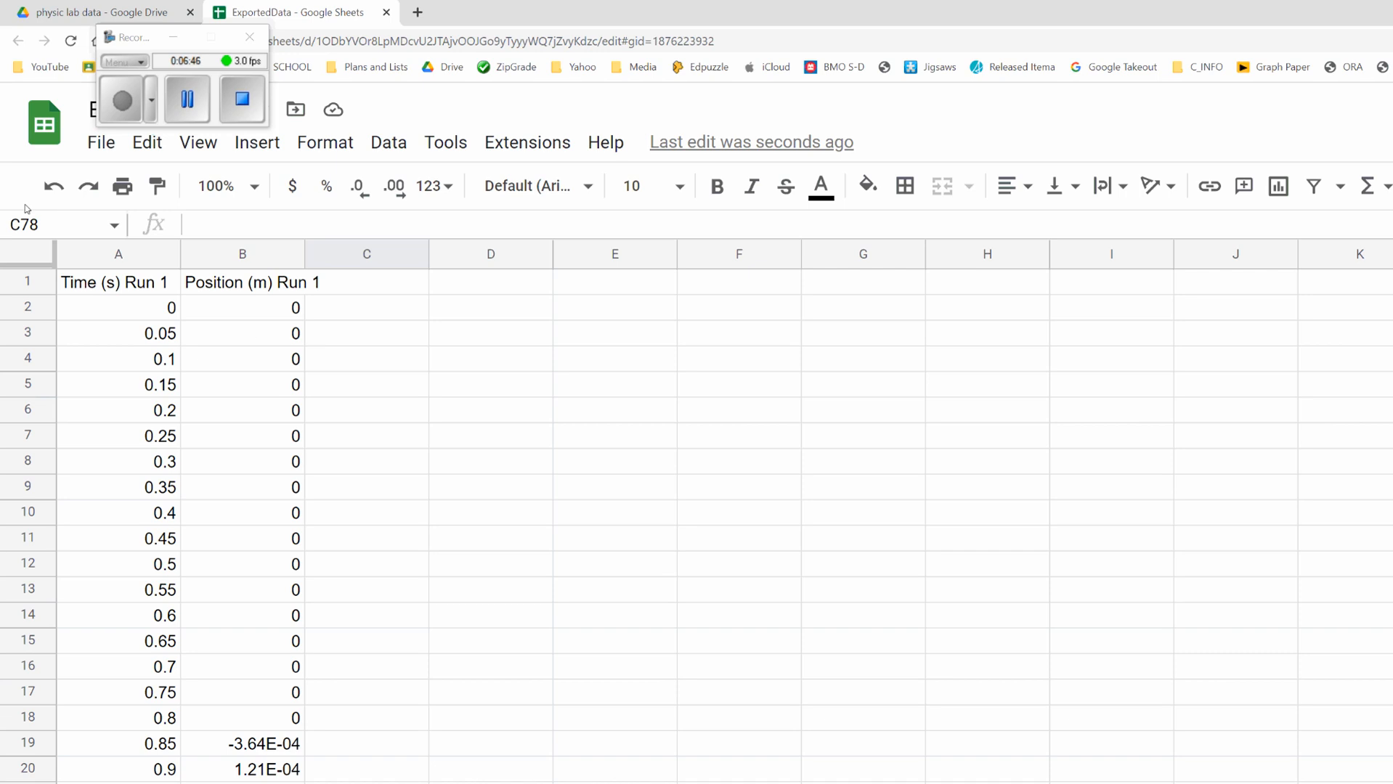
pyautogui.click(28, 307)
pyautogui.click(471, 435)
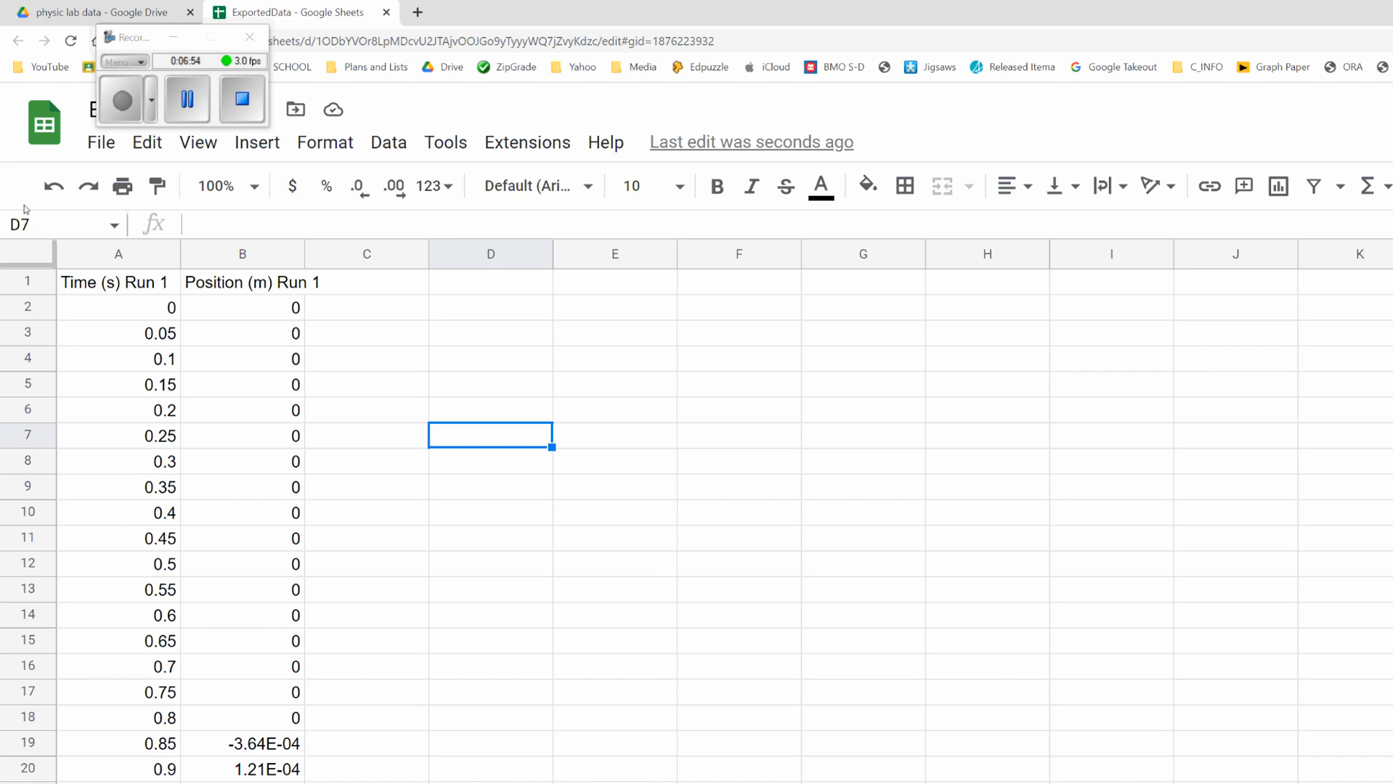
pyautogui.moveTo(27, 307); pyautogui.dragTo(28, 742)
pyautogui.hotkey('shift', 'Down')
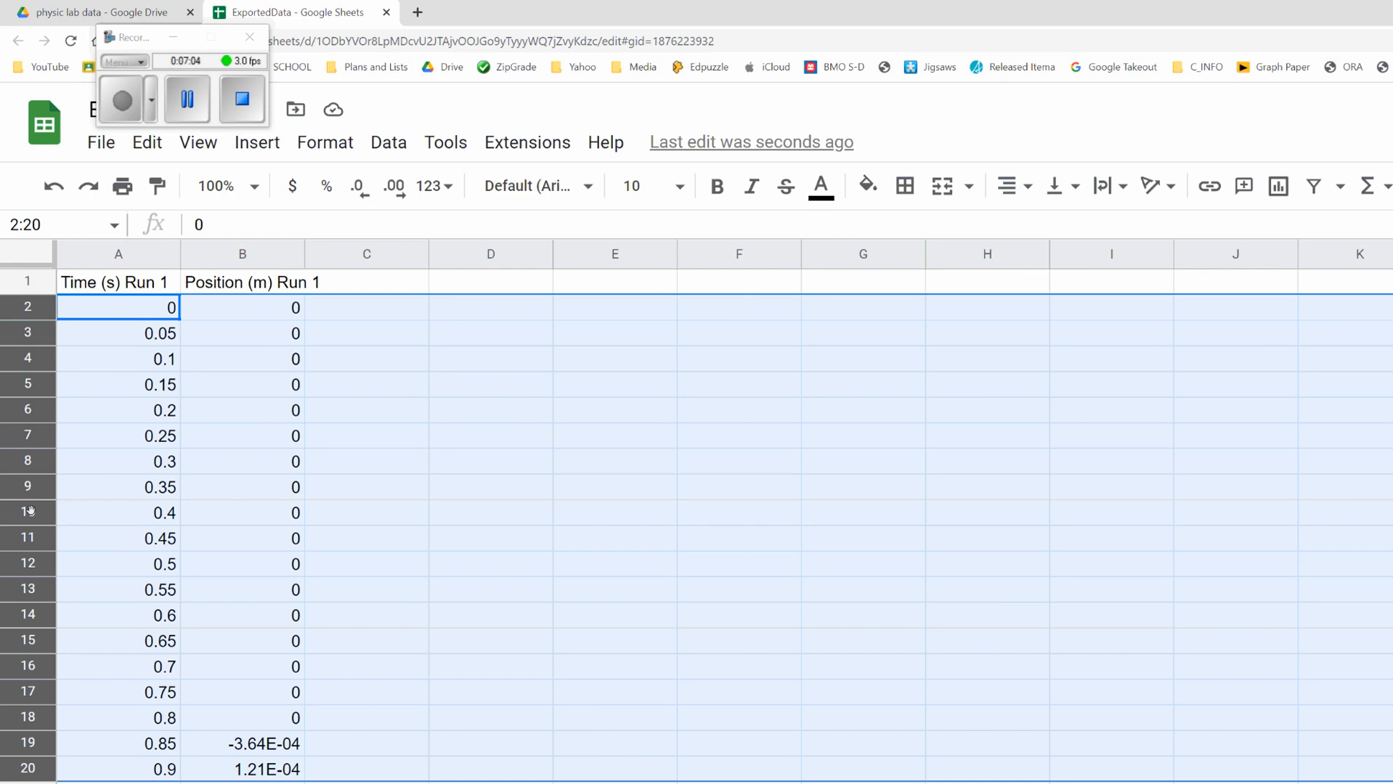
pyautogui.rightClick(11, 433)
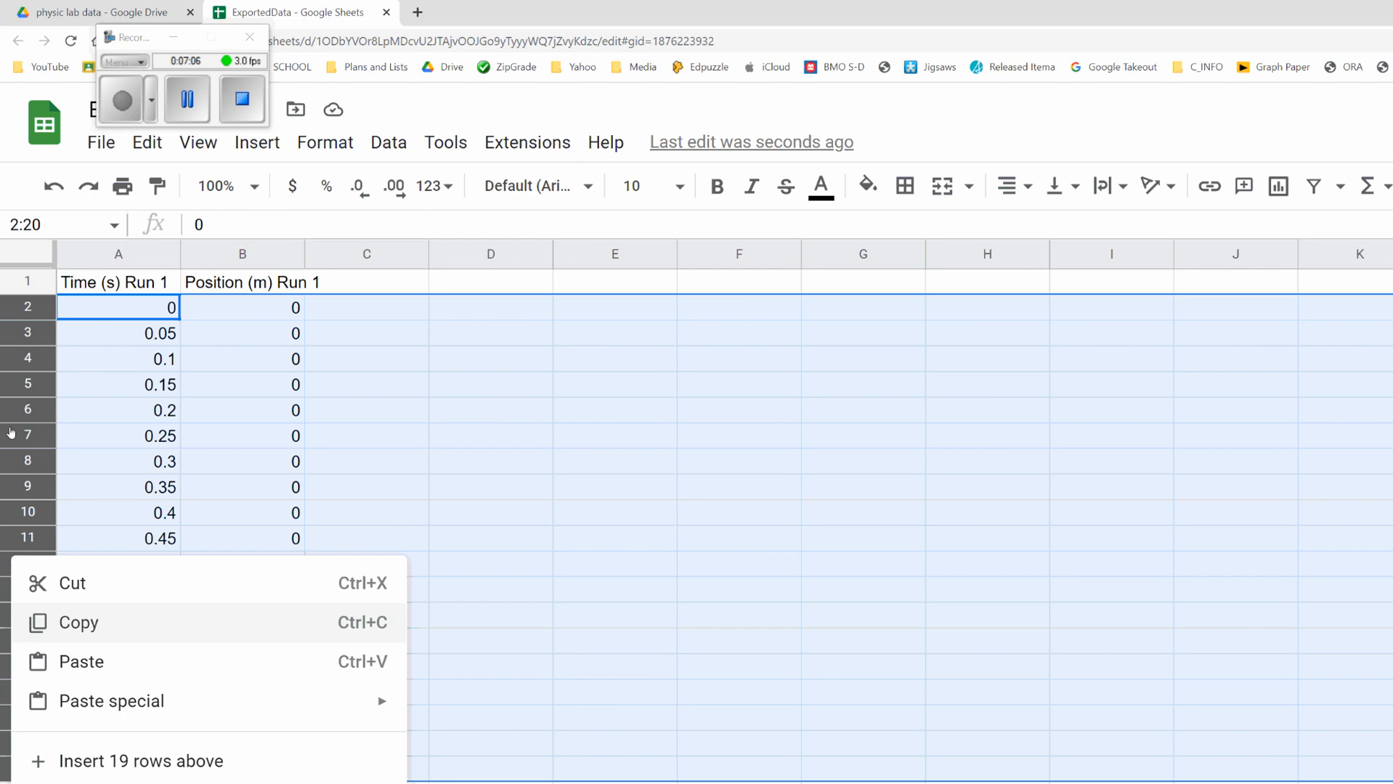
pyautogui.click(88, 561)
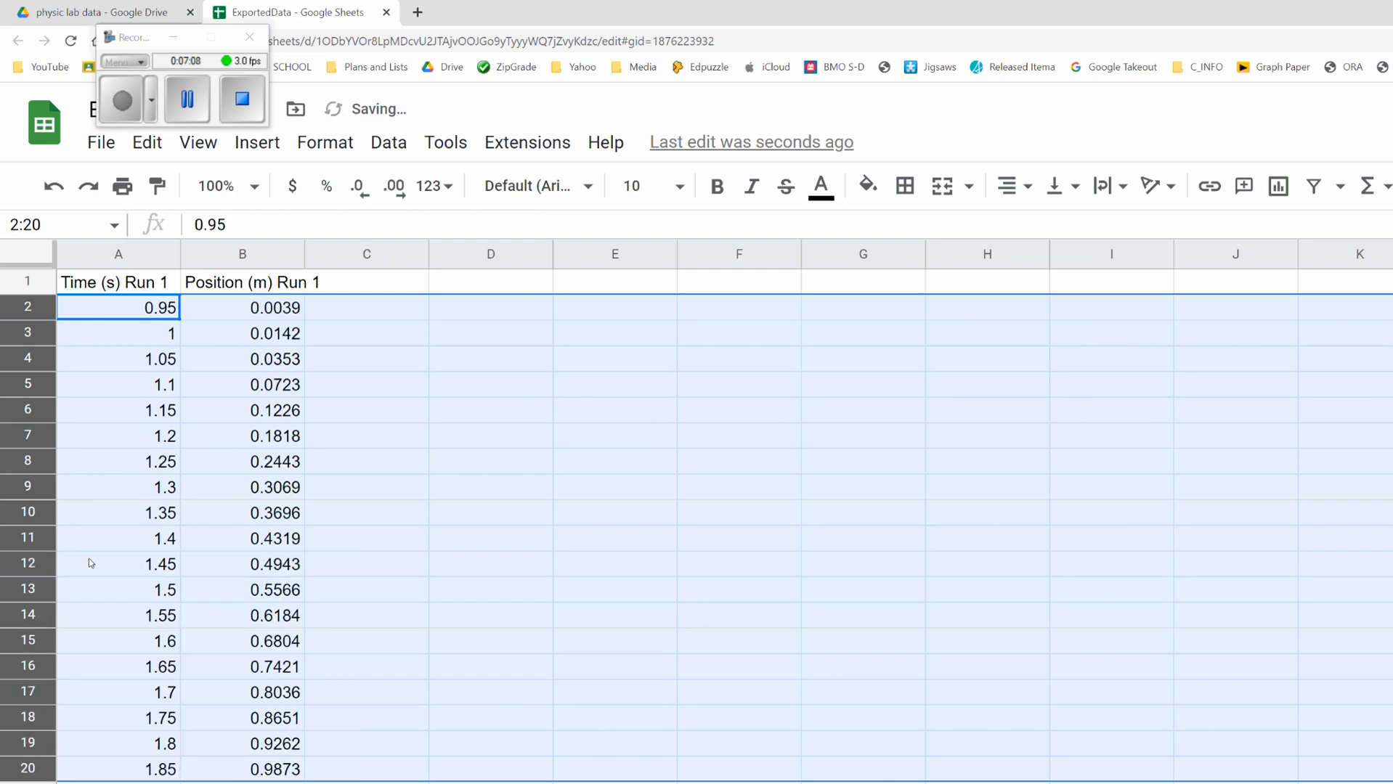
# Step: Delete rows 2 through 8, removing the readings from 0.95 to 1.25 s
pyautogui.scroll(-13, 218, 414)
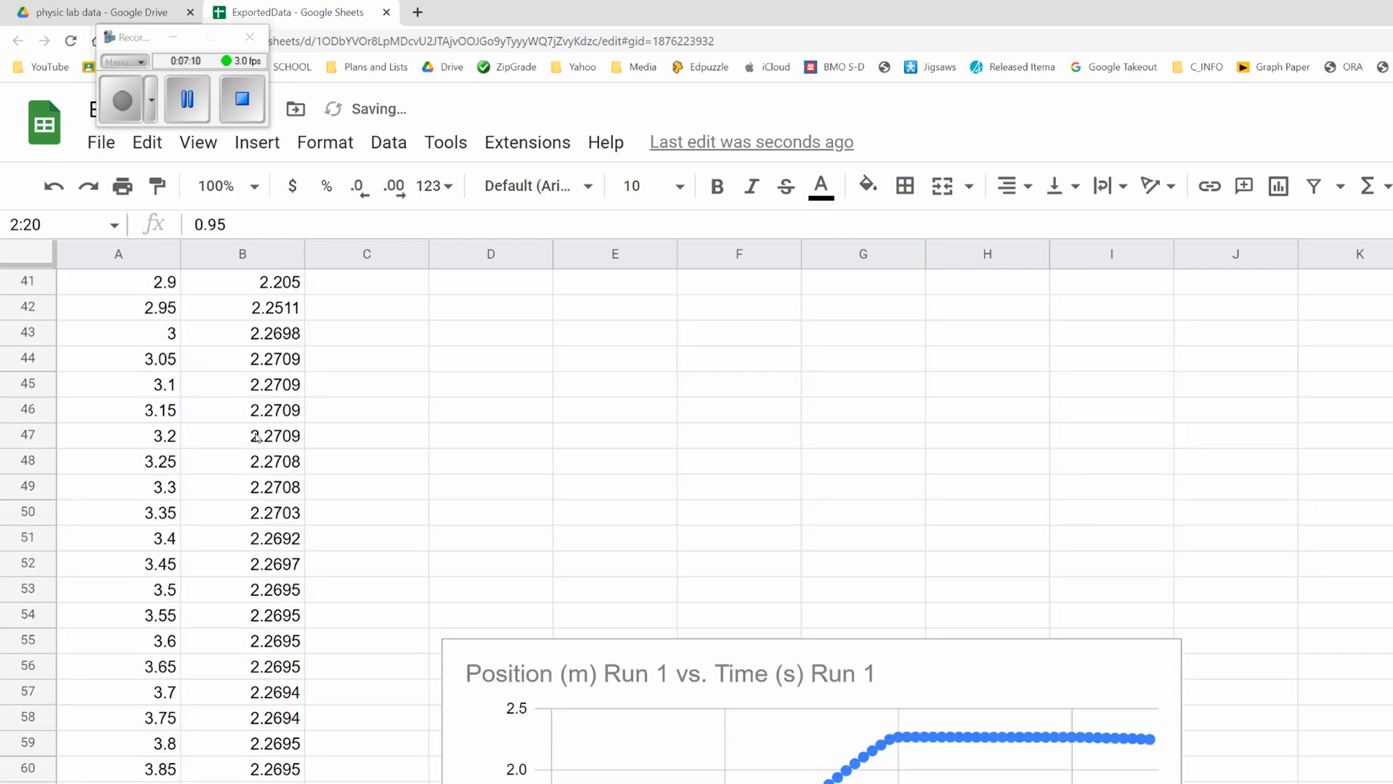
pyautogui.scroll(-15, 286, 420)
pyautogui.scroll(13, 361, 476)
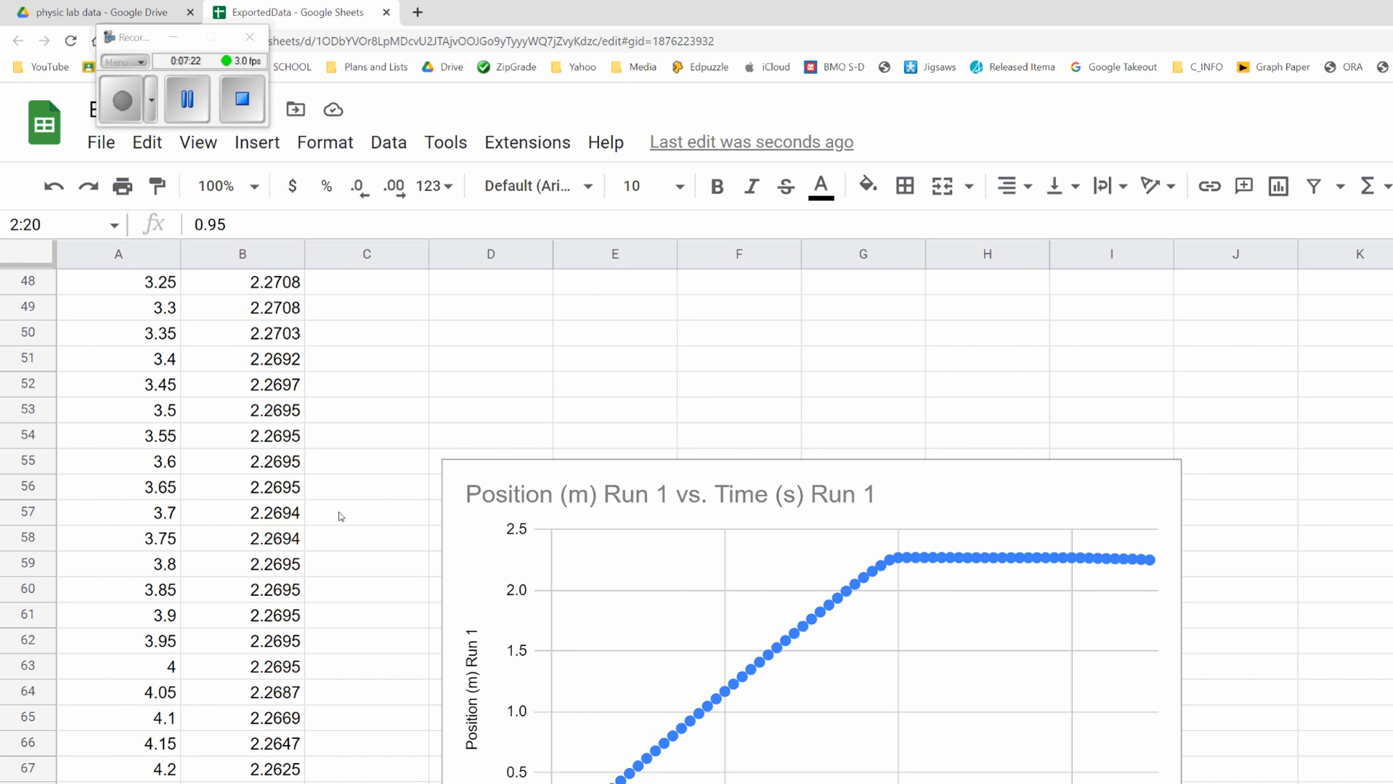
pyautogui.scroll(10, 209, 504)
pyautogui.click(117, 384)
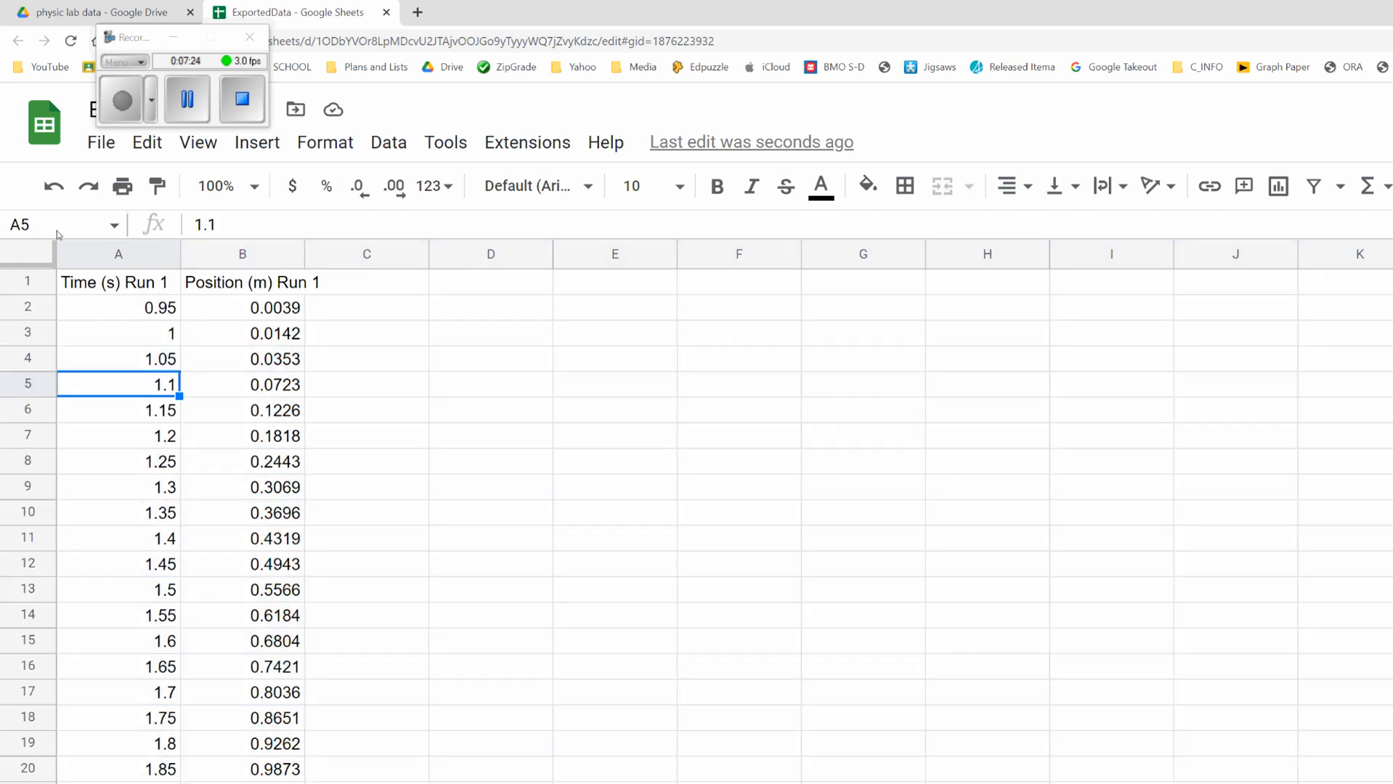
pyautogui.moveTo(35, 308); pyautogui.dragTo(36, 413)
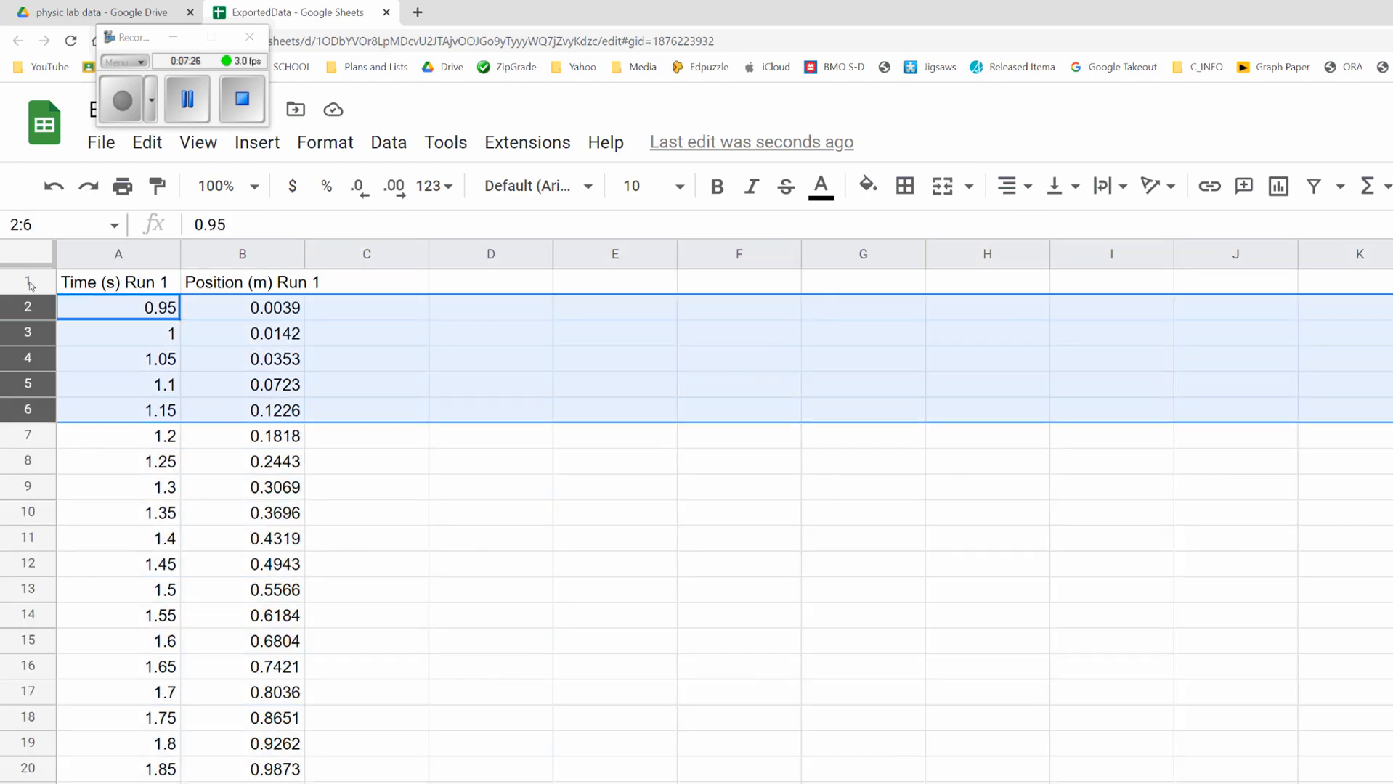
pyautogui.hotkey('shift', 'Down')
pyautogui.hotkey('shift', 'Down')
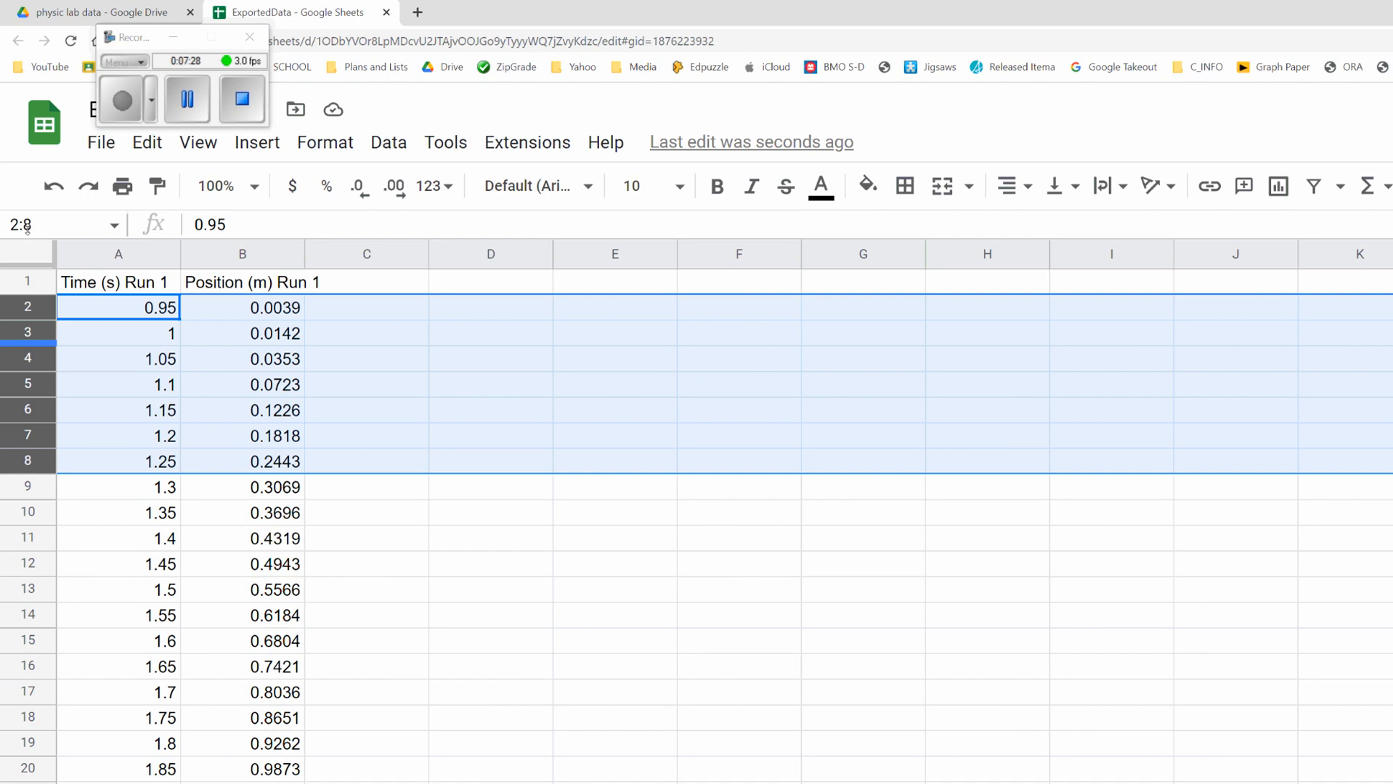
pyautogui.rightClick(42, 347)
pyautogui.click(170, 626)
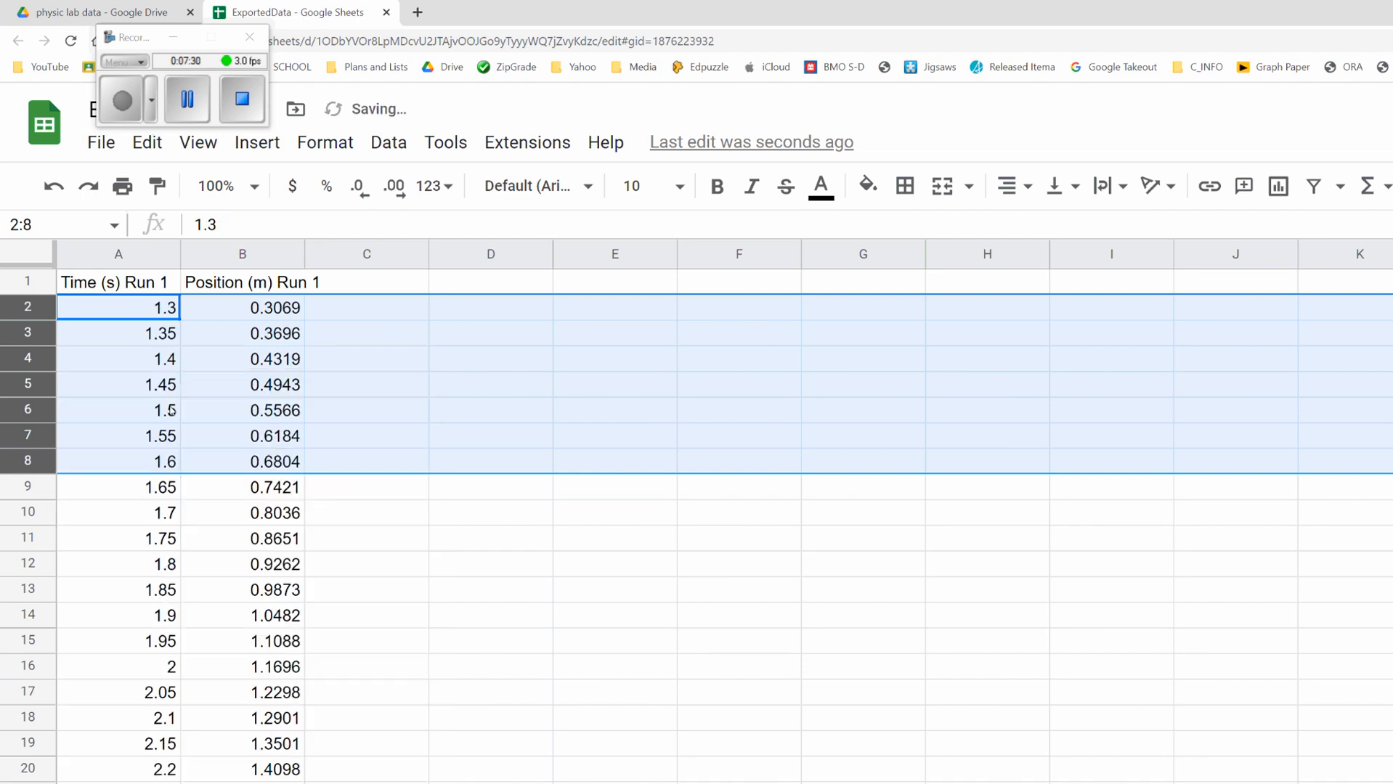
# Step: Delete rows 32 through 65, removing all readings after 2.75 s
pyautogui.scroll(-19, 175, 414)
pyautogui.scroll(7, 258, 515)
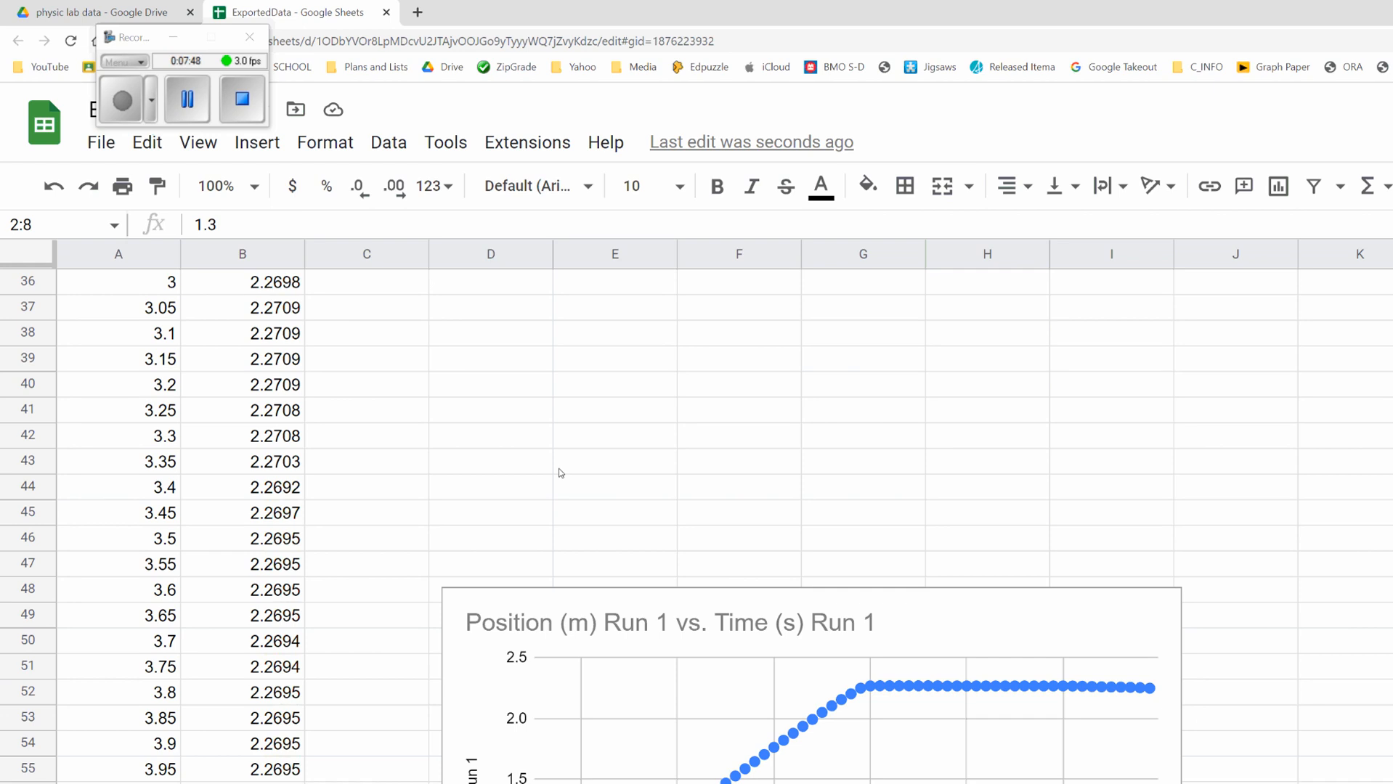
pyautogui.scroll(6, 211, 320)
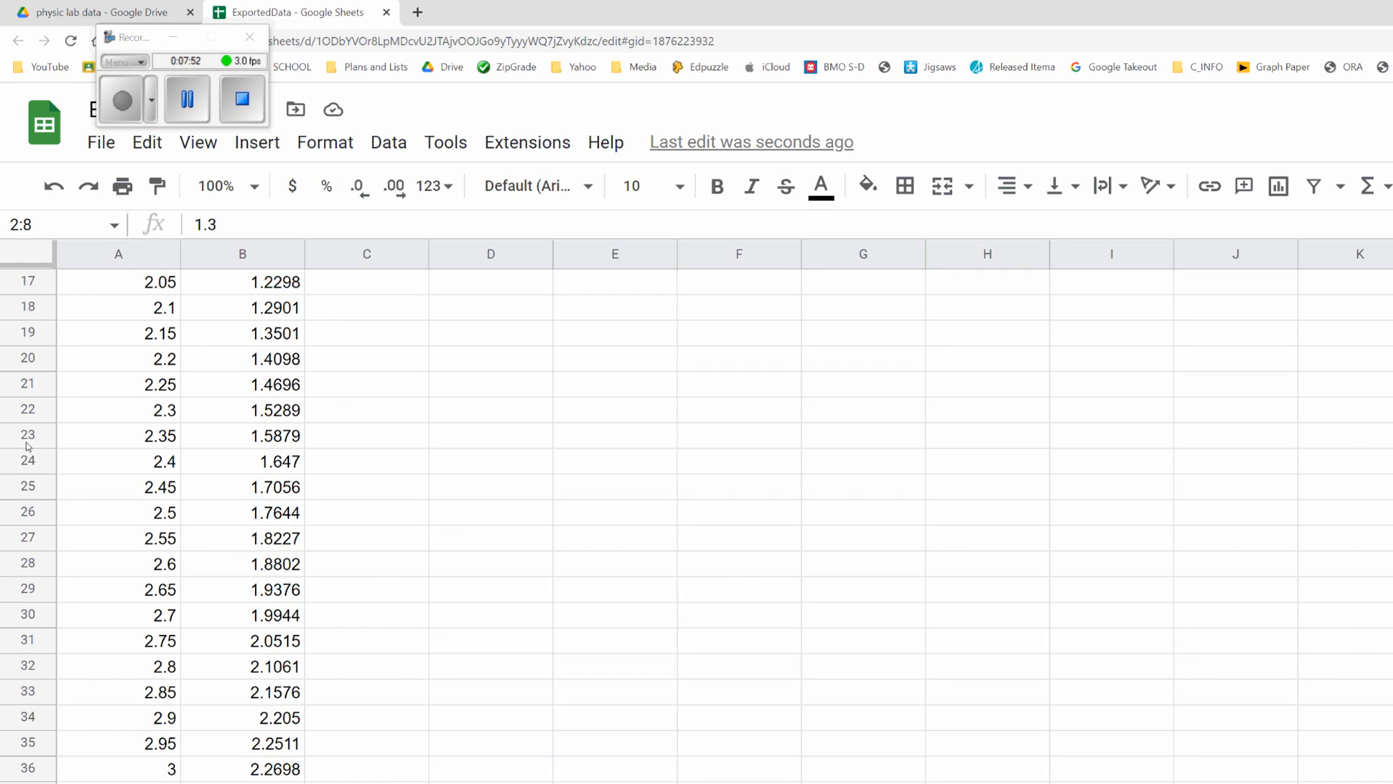
pyautogui.moveTo(27, 447); pyautogui.dragTo(16, 621)
pyautogui.rightClick(16, 621)
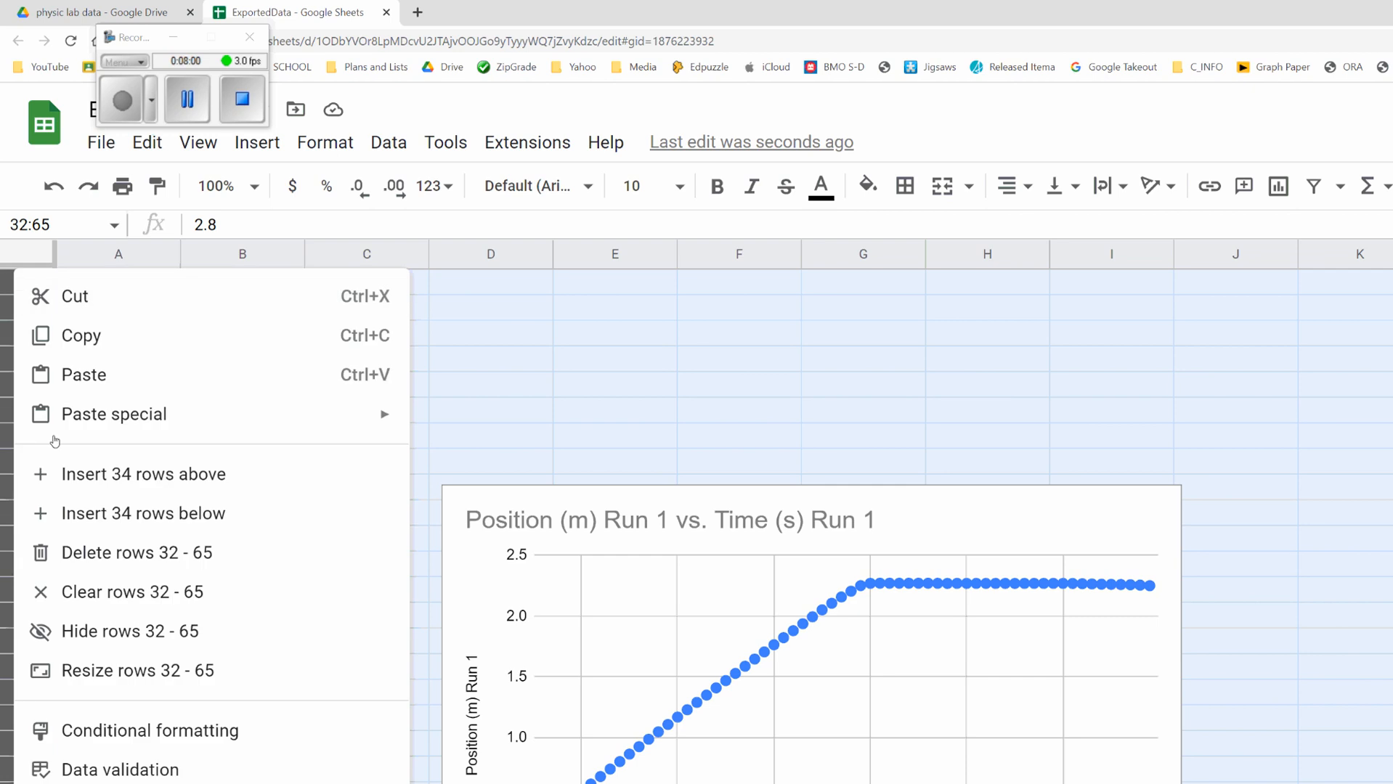
pyautogui.click(131, 553)
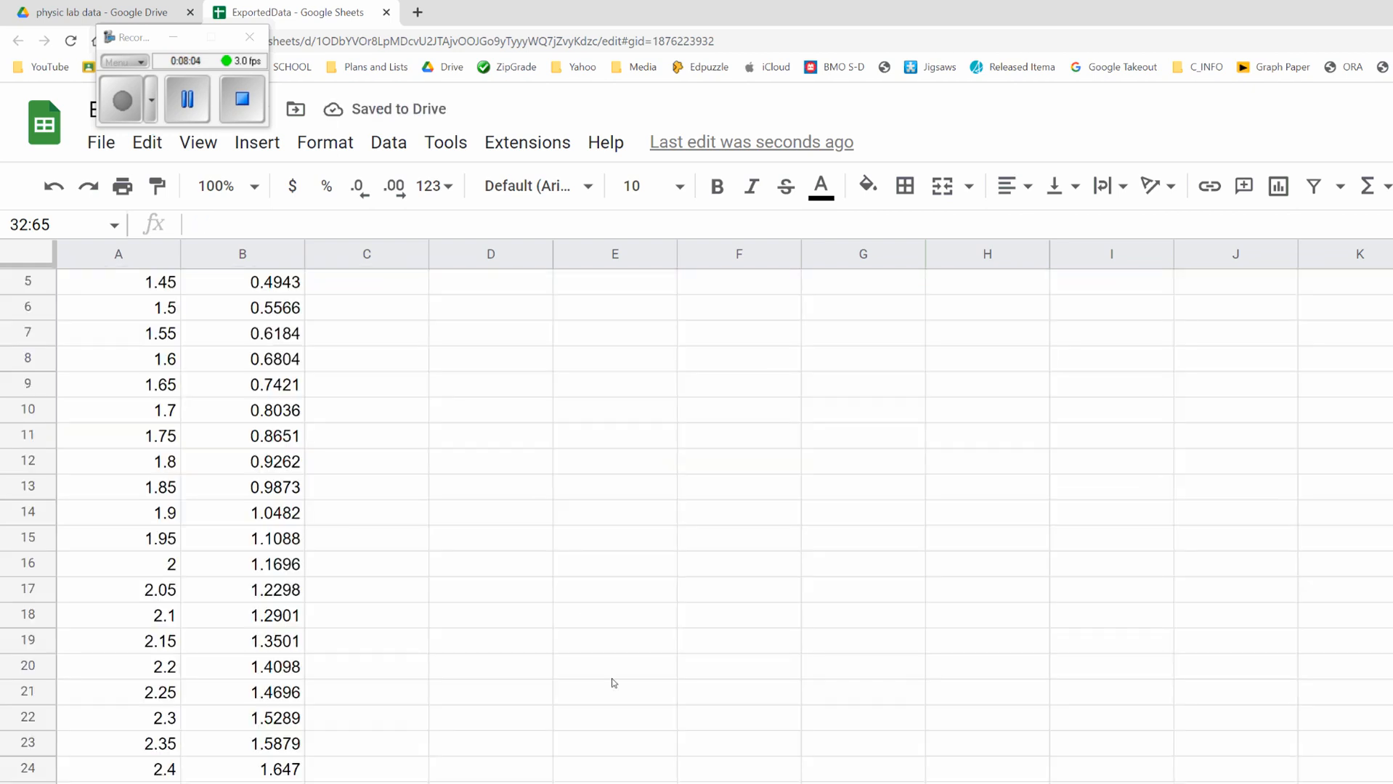
# Step: Move the chart up beside the data next to the top rows of the sheet
pyautogui.scroll(-4, 612, 681)
pyautogui.click(614, 677)
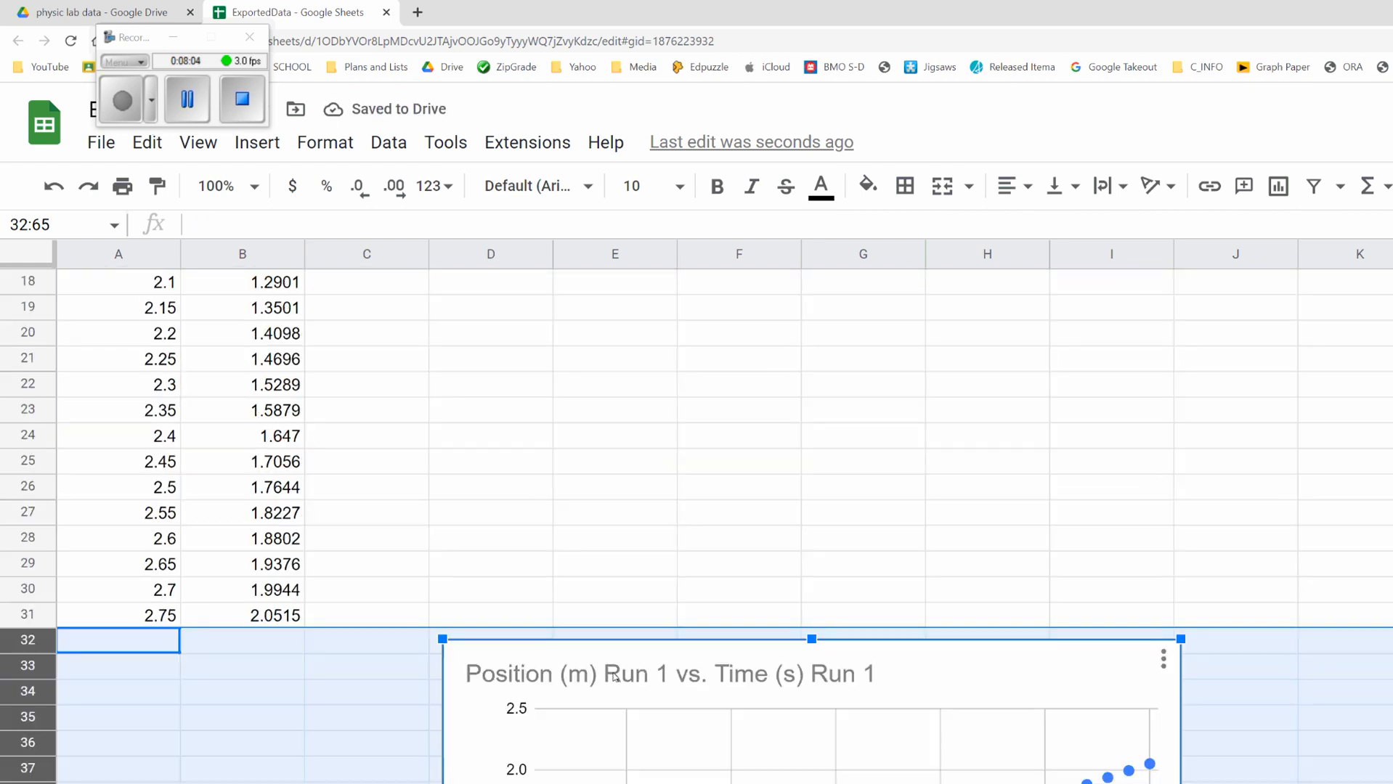
pyautogui.moveTo(613, 677); pyautogui.dragTo(640, 381)
pyautogui.scroll(5, 683, 450)
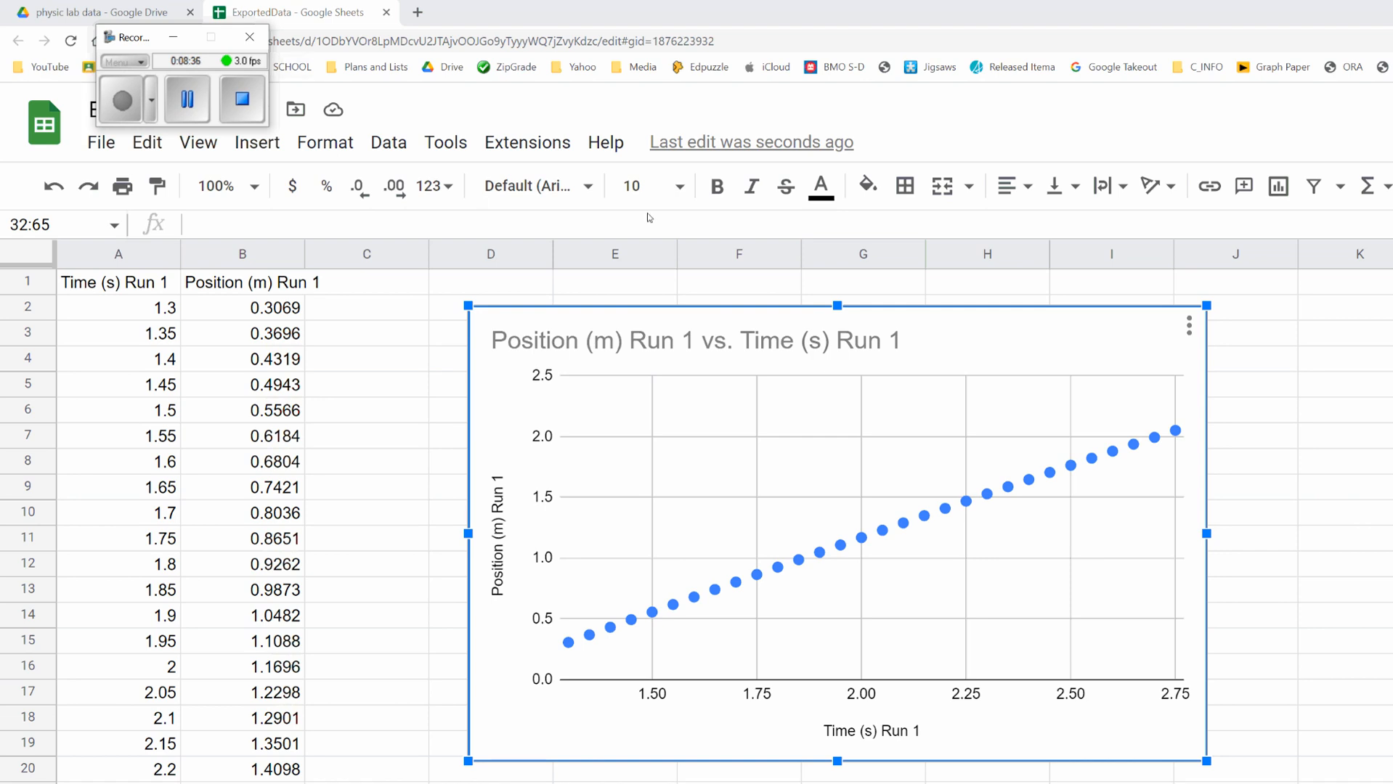
pyautogui.press('Escape')
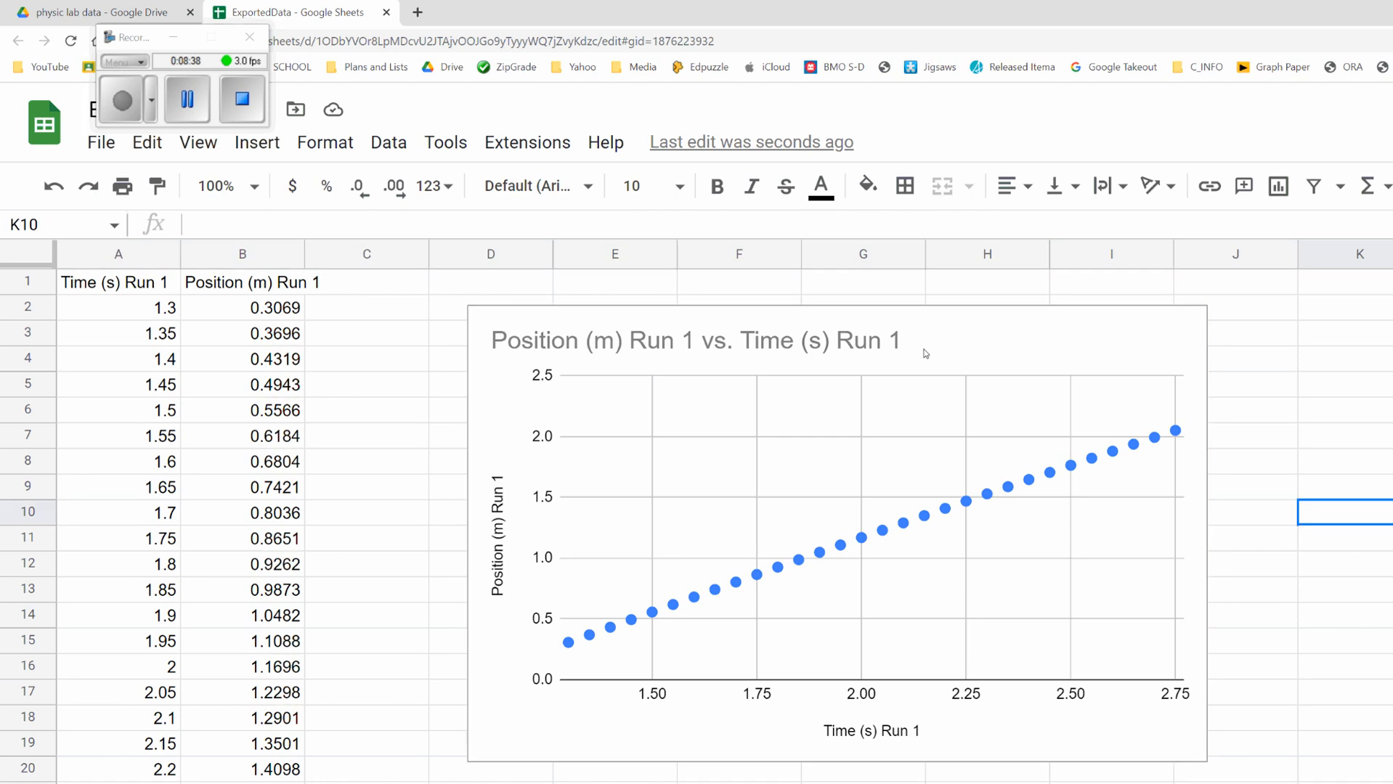
# Step: Open the chart editor and add a trendline to the position versus time chart
pyautogui.click(1006, 351)
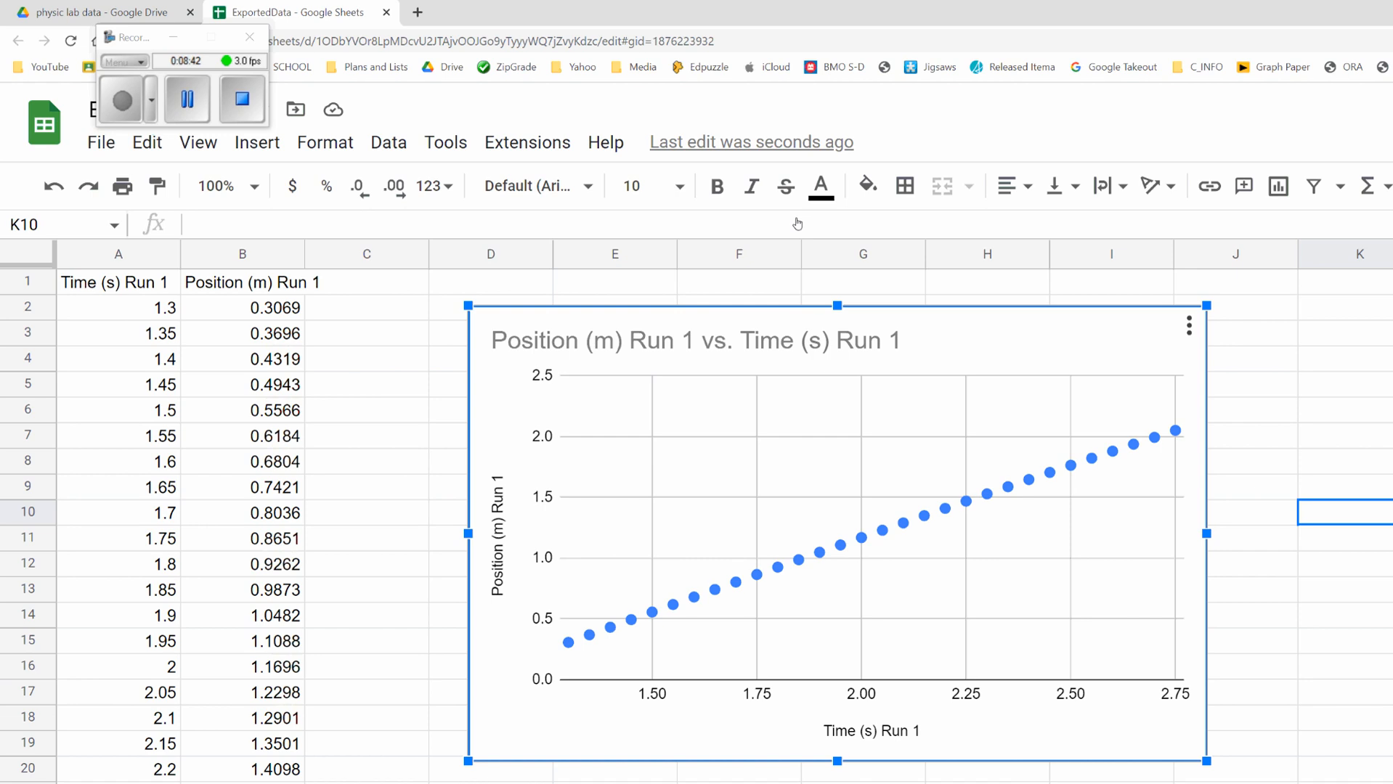
pyautogui.click(1189, 326)
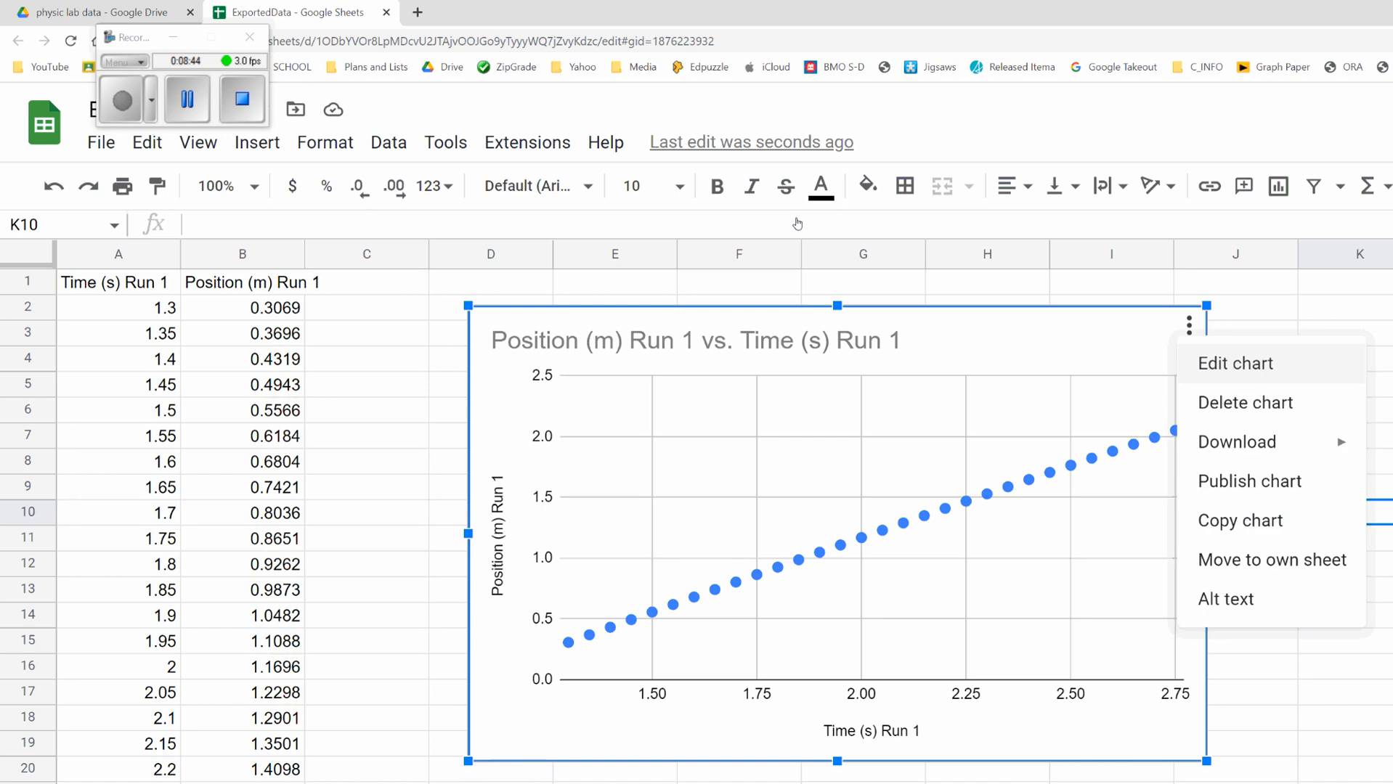
pyautogui.click(1316, 376)
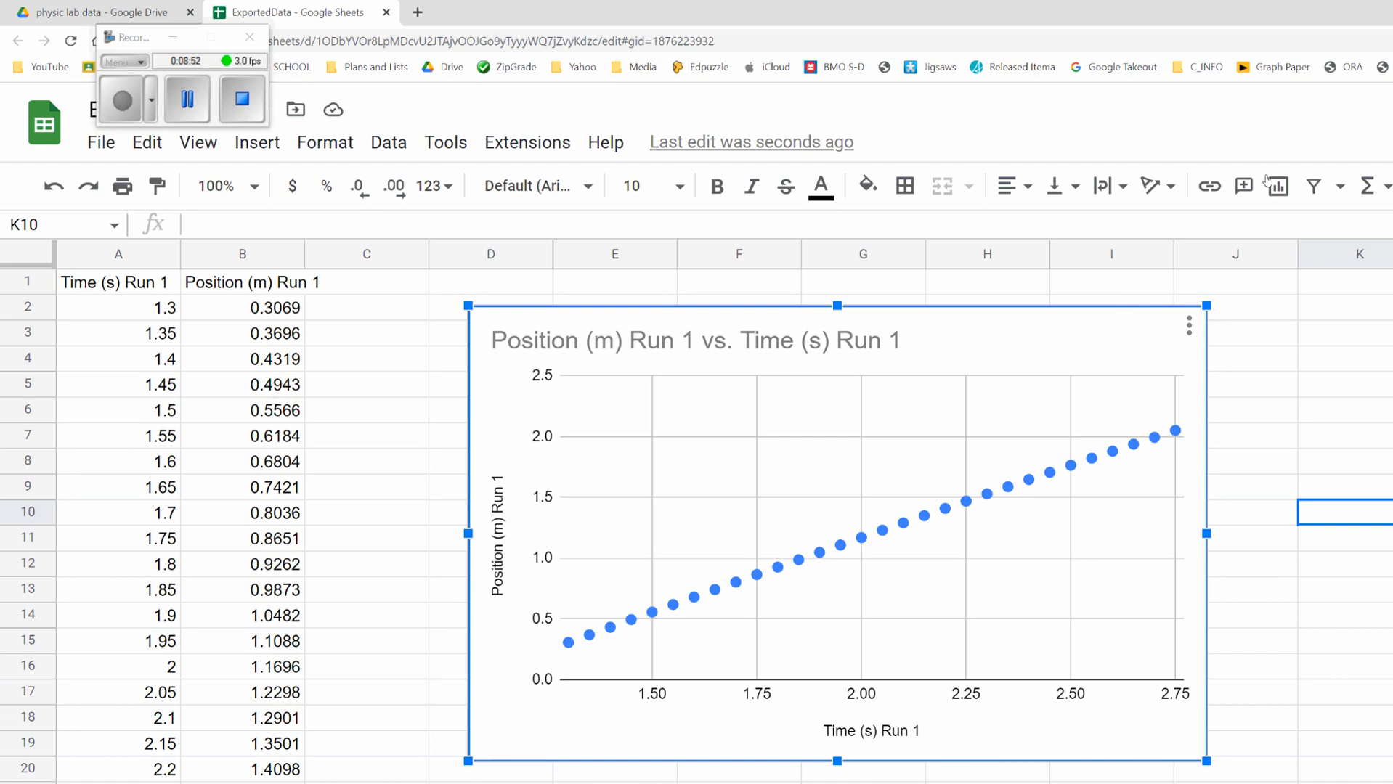
pyautogui.click(1123, 623)
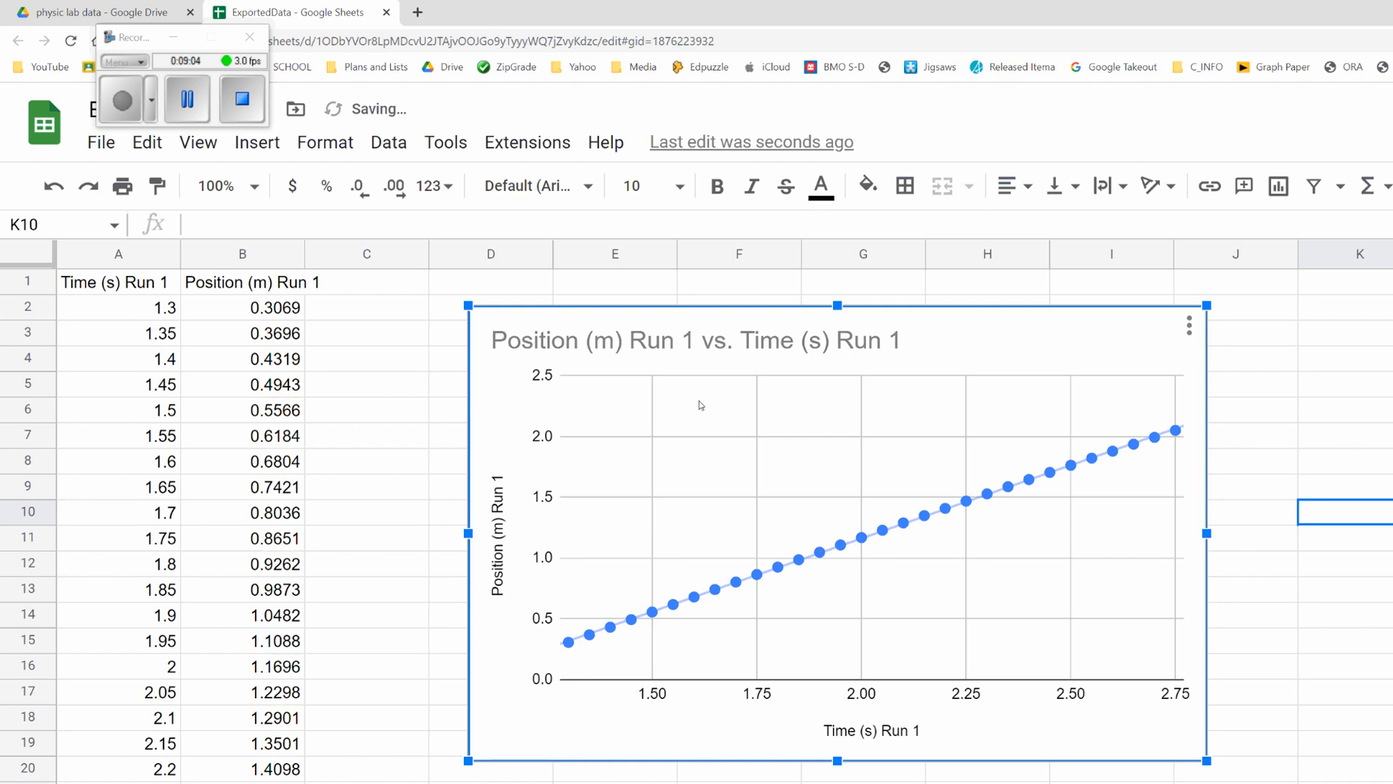